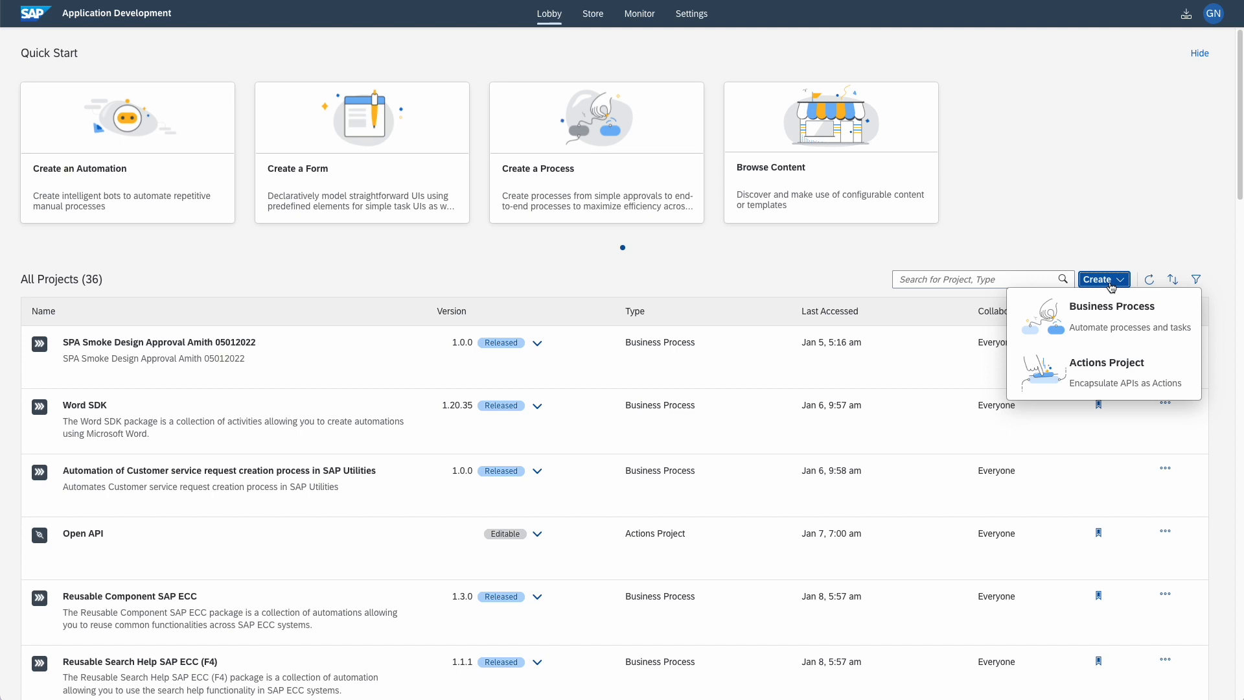
Step: Create a business process project named "Sales Order Management TUTORIAL" with the short description "Sales Order Management"
left_click(1095, 317)
type("Sales Order Management TUTORIAL")
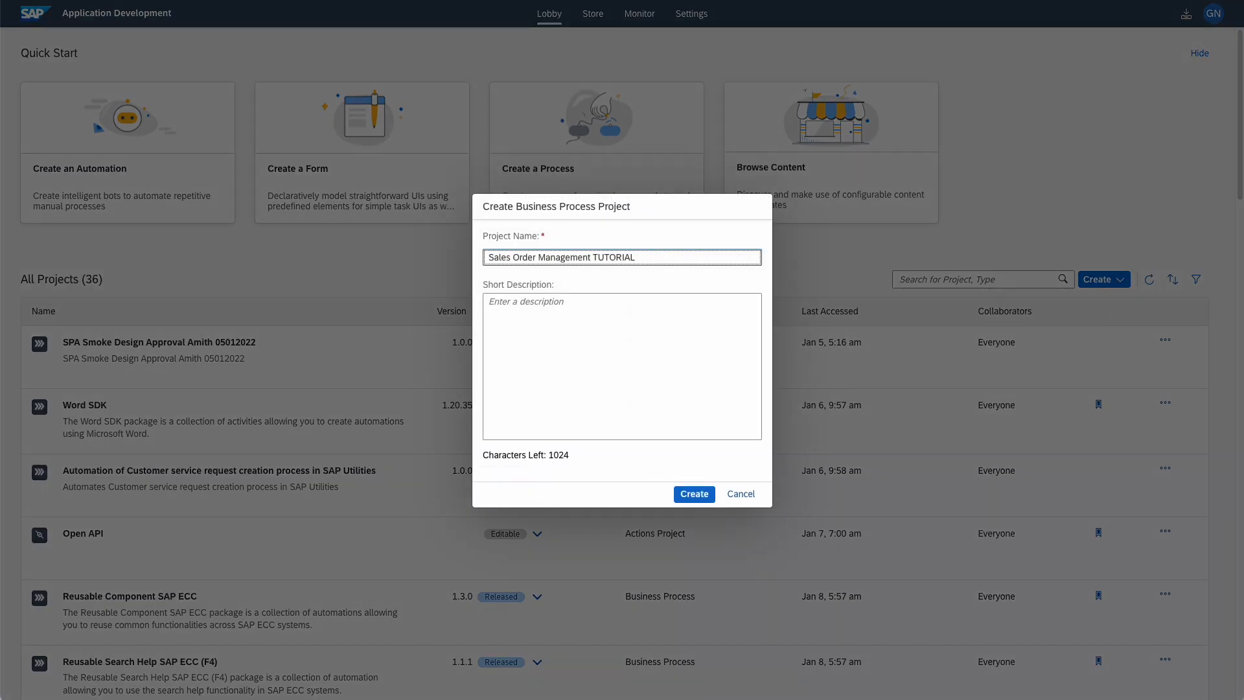
left_click(513, 302)
type("Sales Order Management")
left_click(690, 494)
Step: Create a process named "Order Processing" with the description "A Process to handle Sales Orders"
left_click(1152, 222)
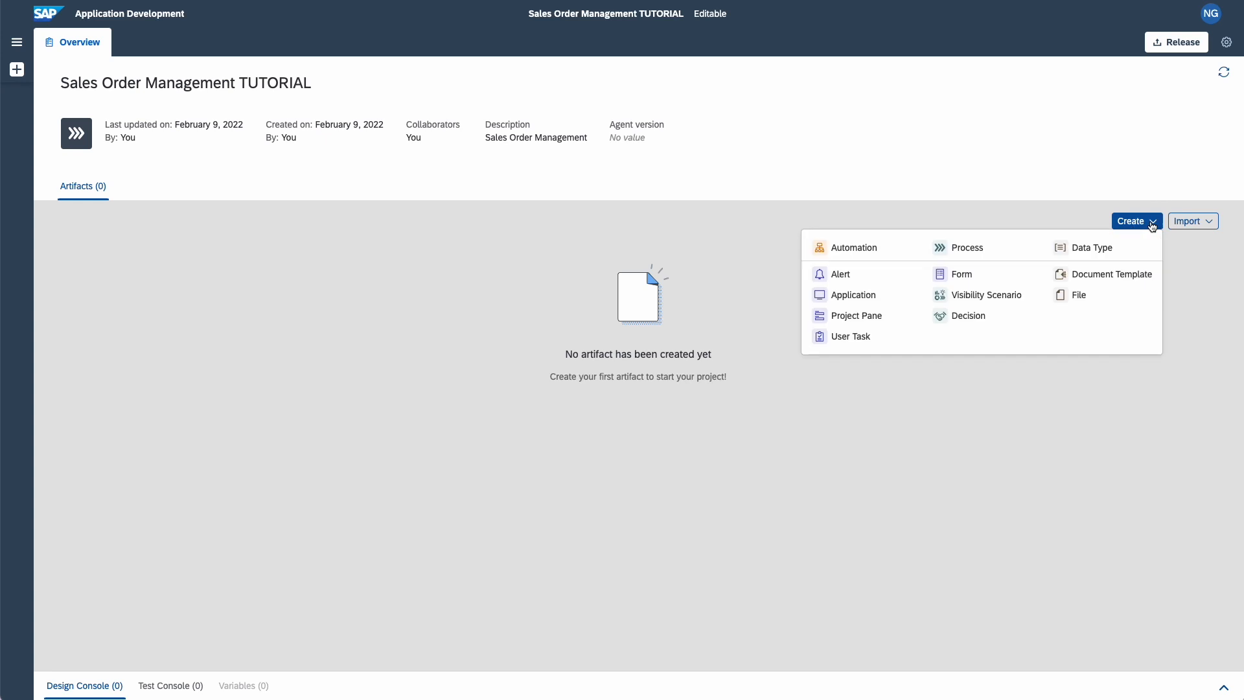
left_click(960, 253)
type("Order Processing")
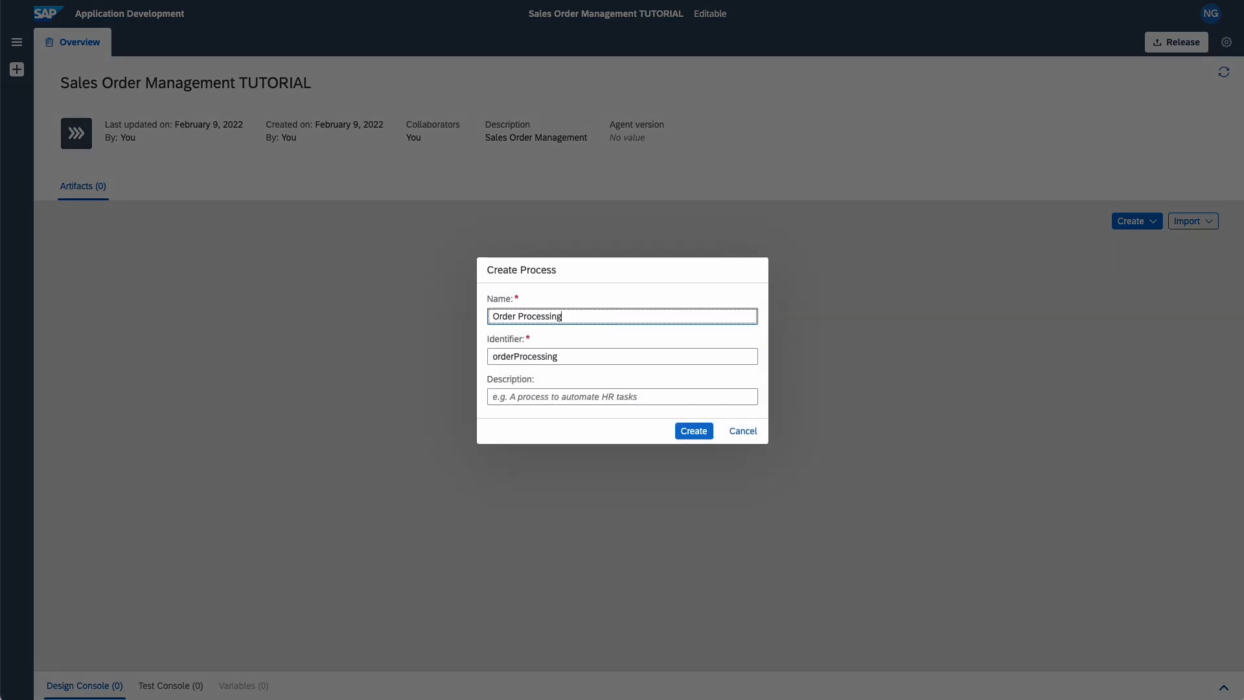
left_click(490, 398)
type("A Process to handle Sales Orders")
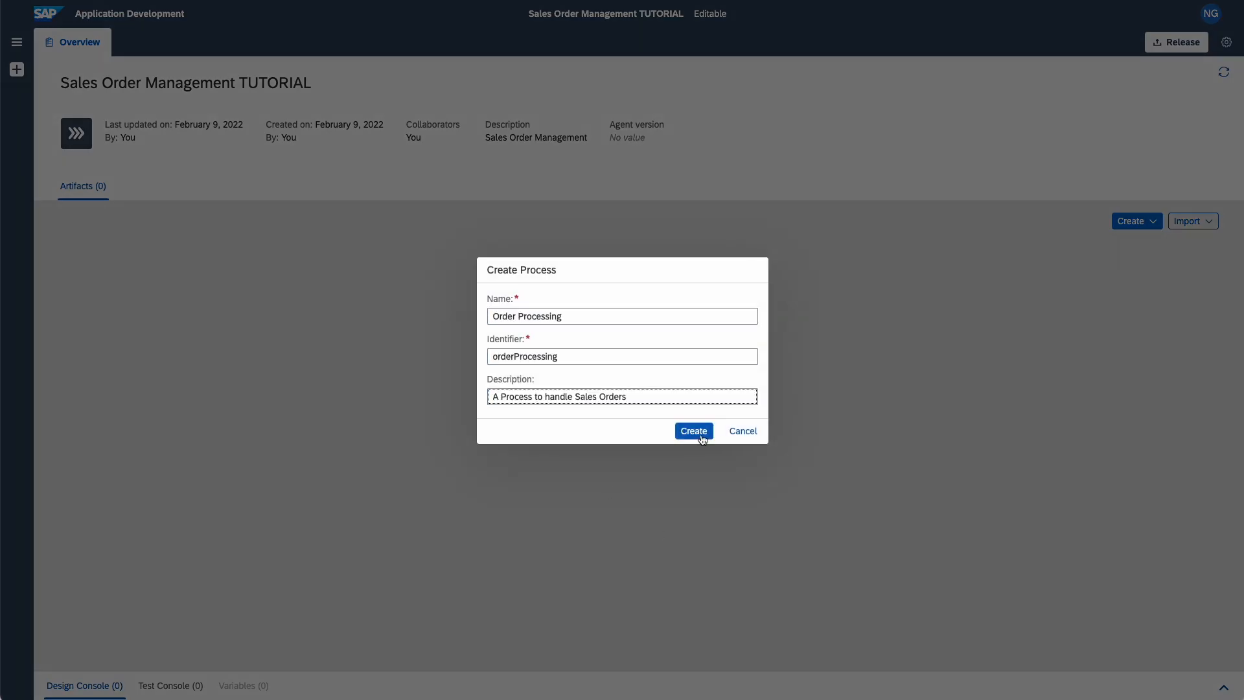
left_click(701, 438)
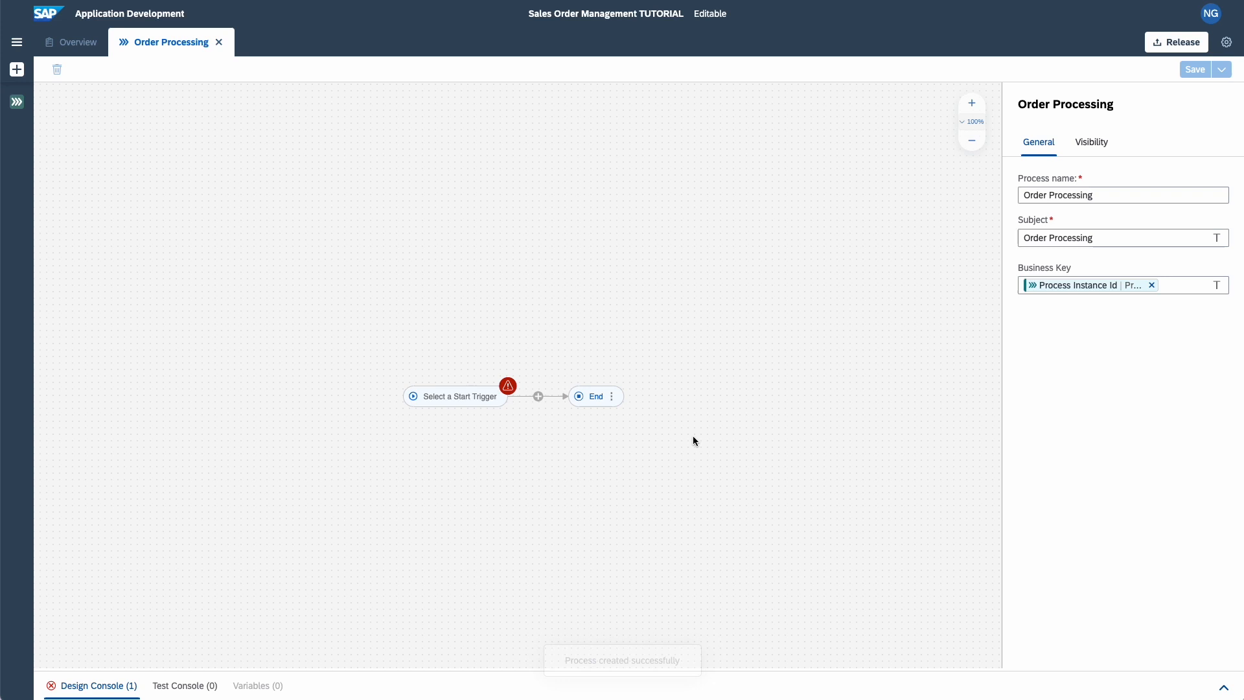
Step: Create "Order Processing Form" as the process's start trigger form, described as "A form to automate Sales Order processing"
left_click(481, 410)
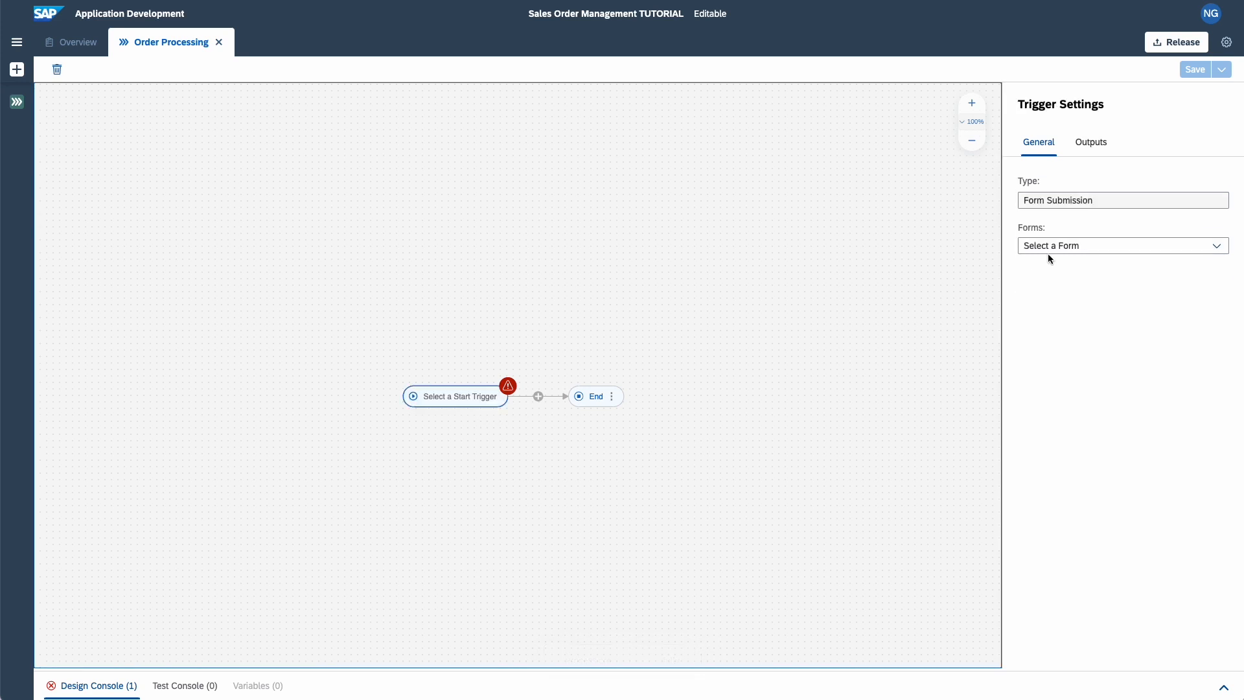
left_click(1048, 247)
left_click(1041, 268)
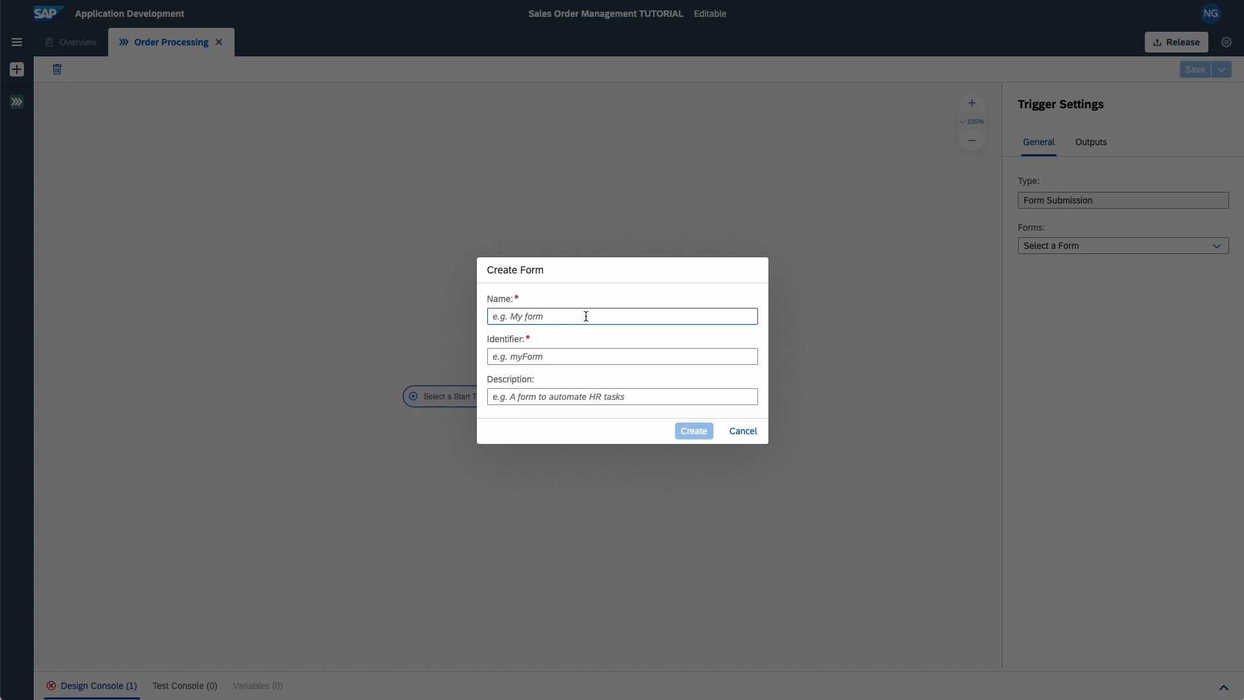
type("Order")
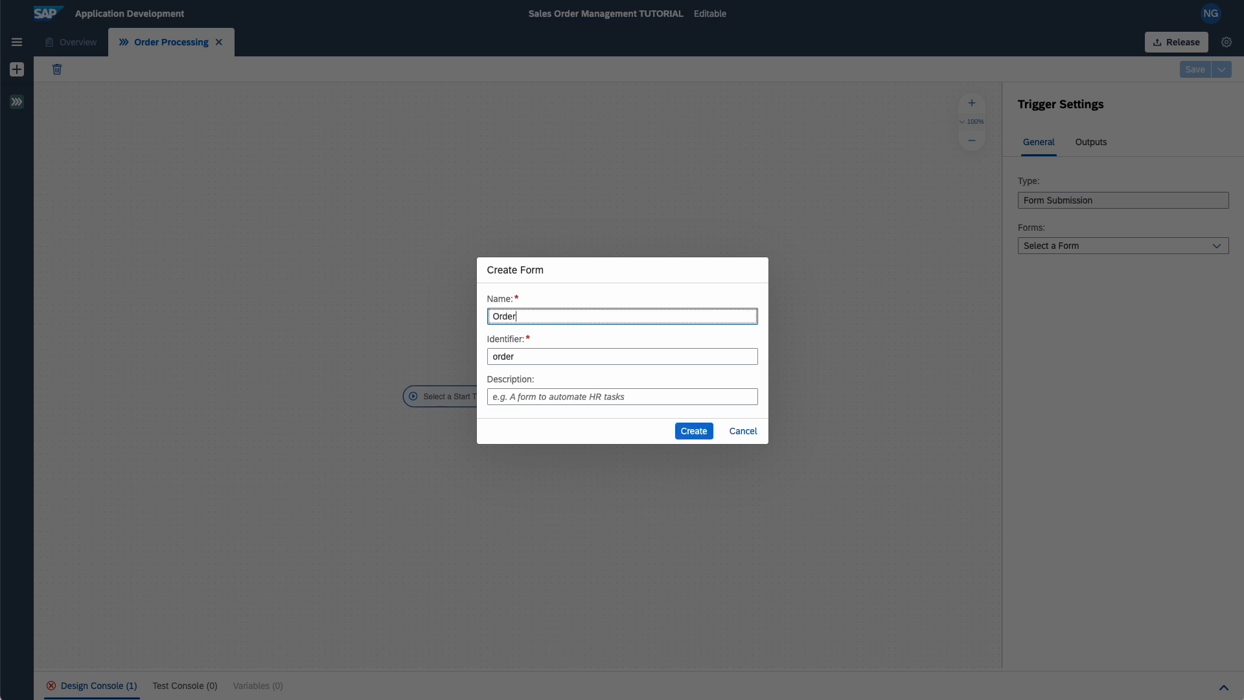
type(" Processing F")
left_click(513, 401)
type("A form to automate Sales Order processing")
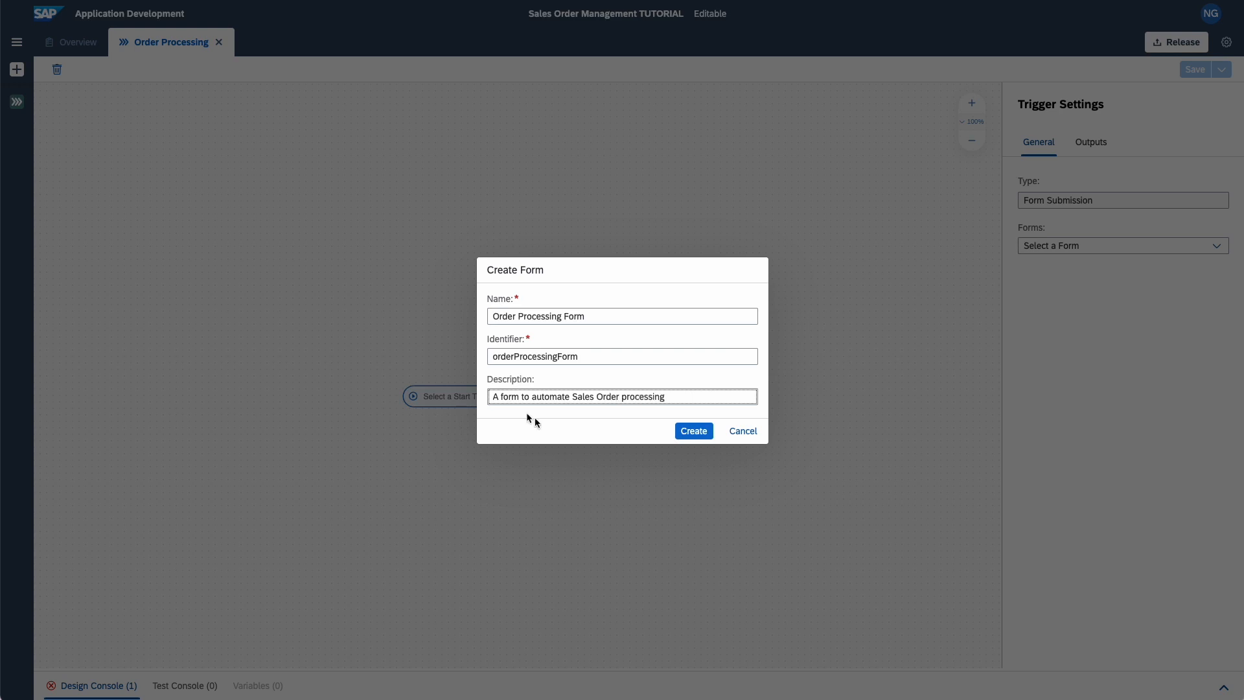
left_click(688, 430)
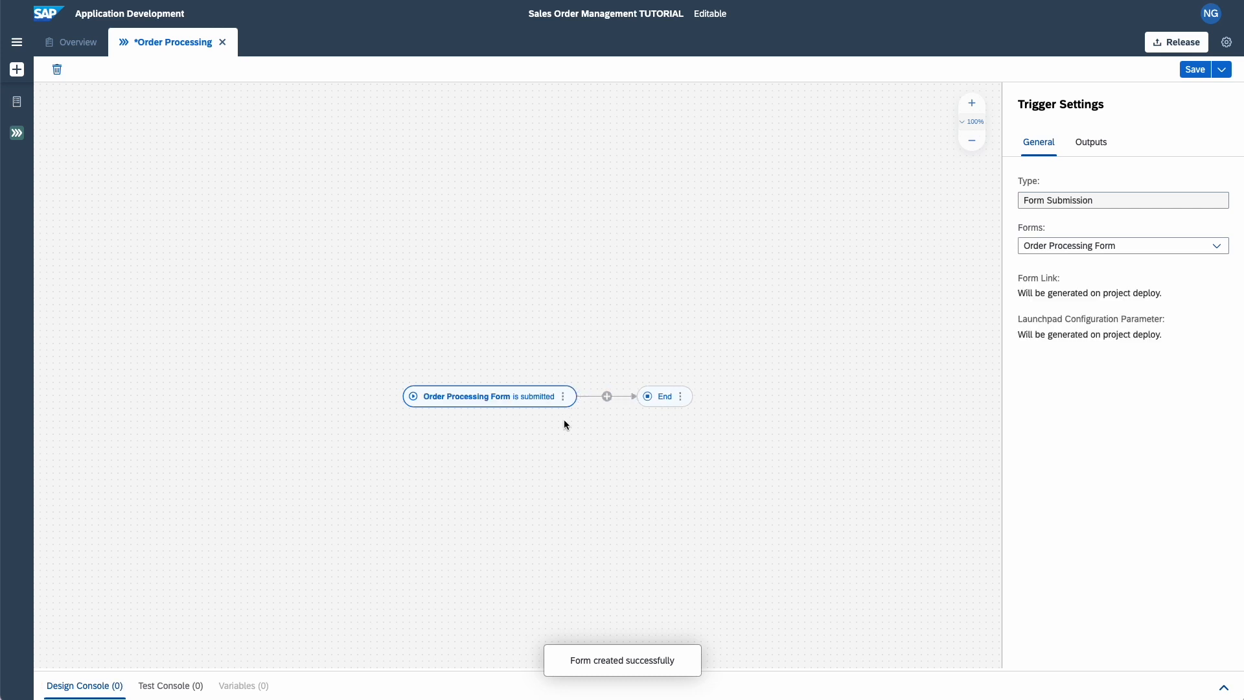
Step: Open the trigger form for editing and add a Headline 1 reading "Order Processing Form"
left_click(563, 396)
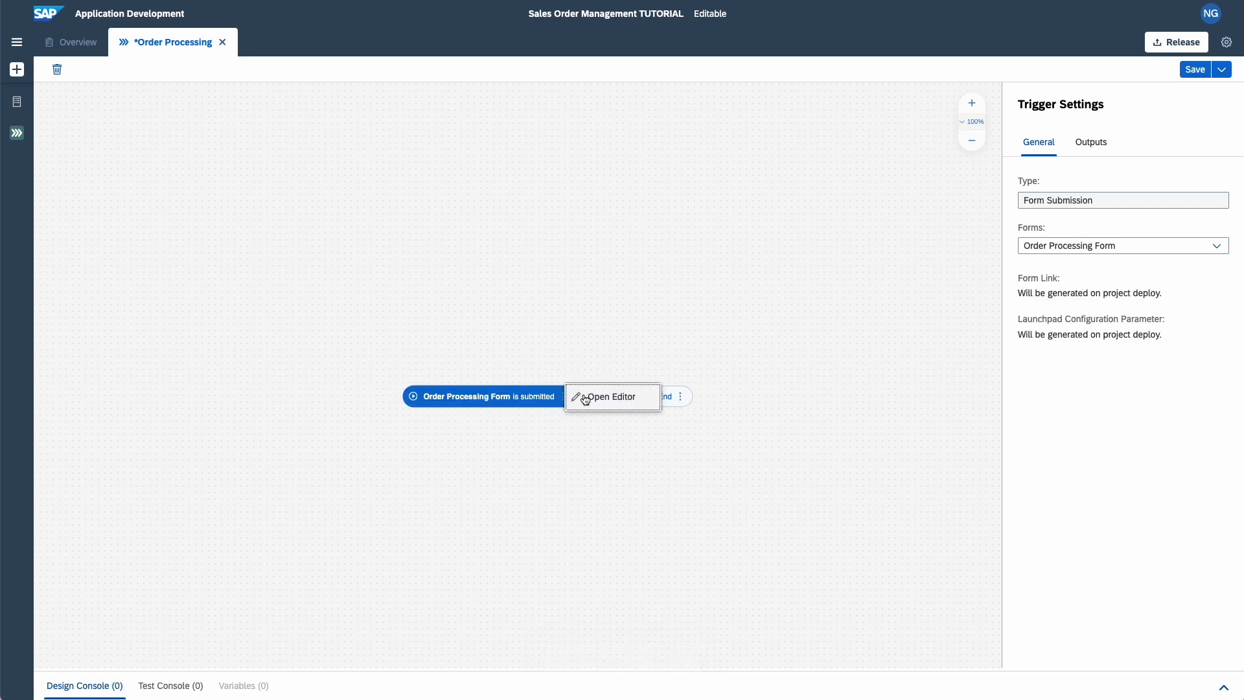
left_click(585, 397)
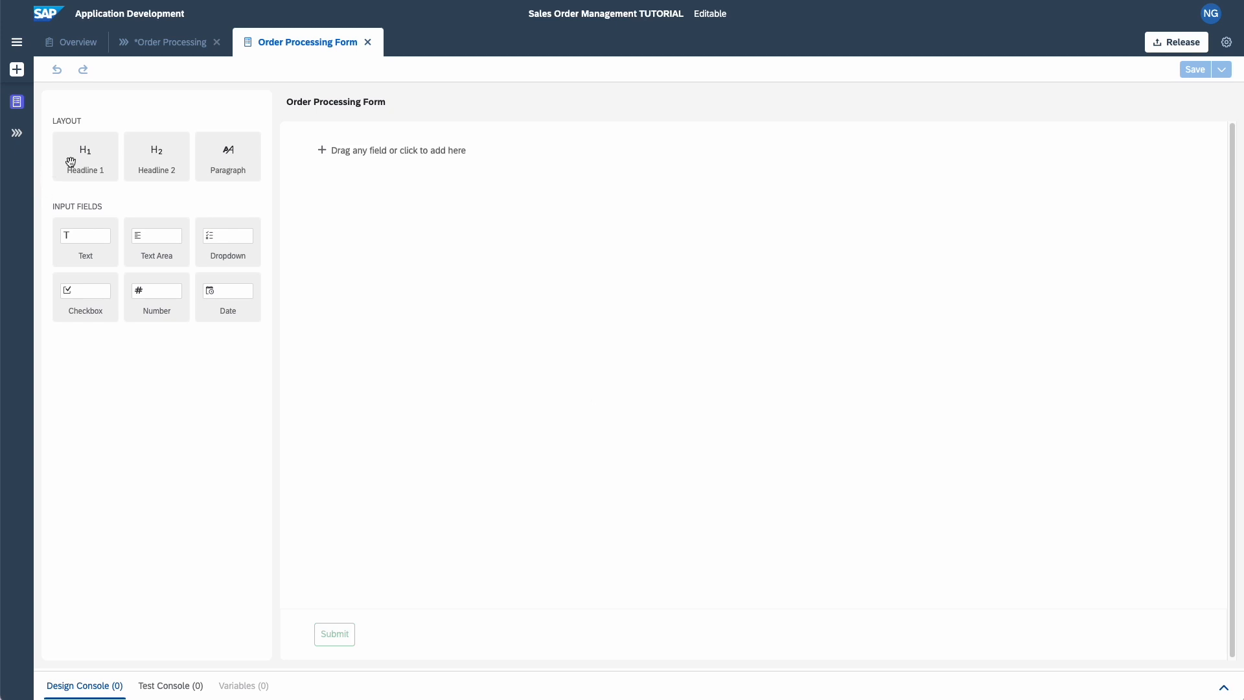
left_click(85, 164)
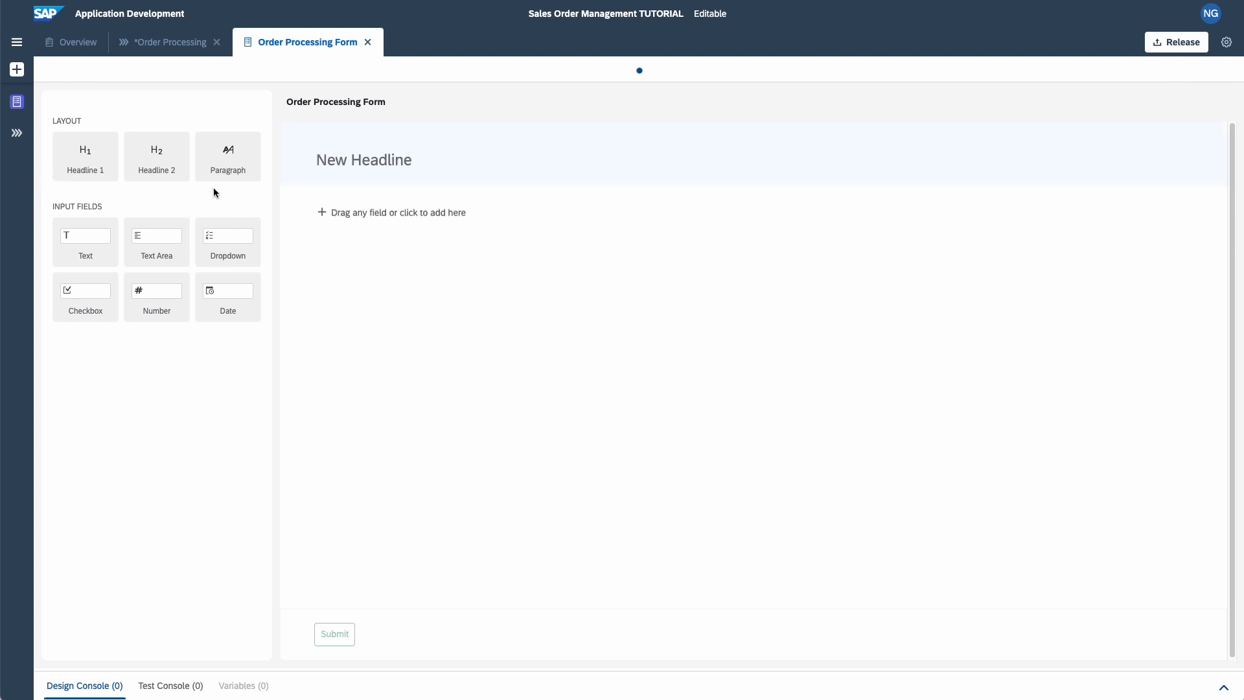
type("Order Processing Form")
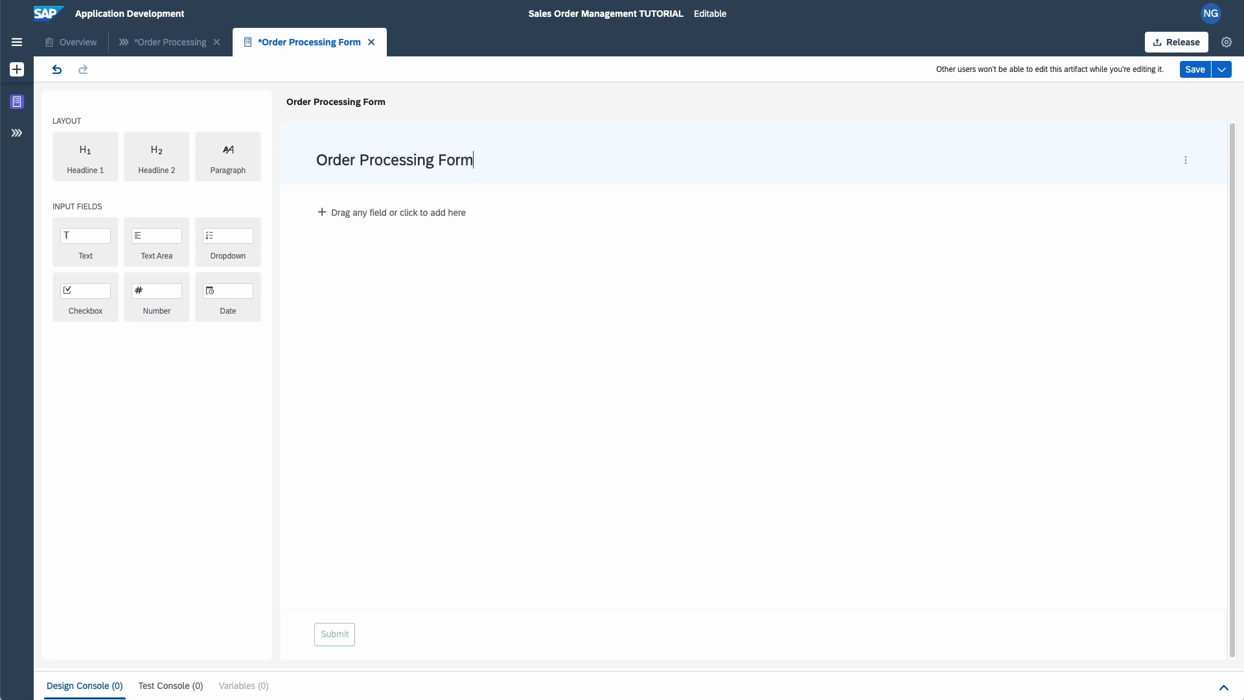
Step: Add a mandatory text field named "Order Number" below the form's headline
left_click_drag(83, 245, 327, 216)
type("Order Nu")
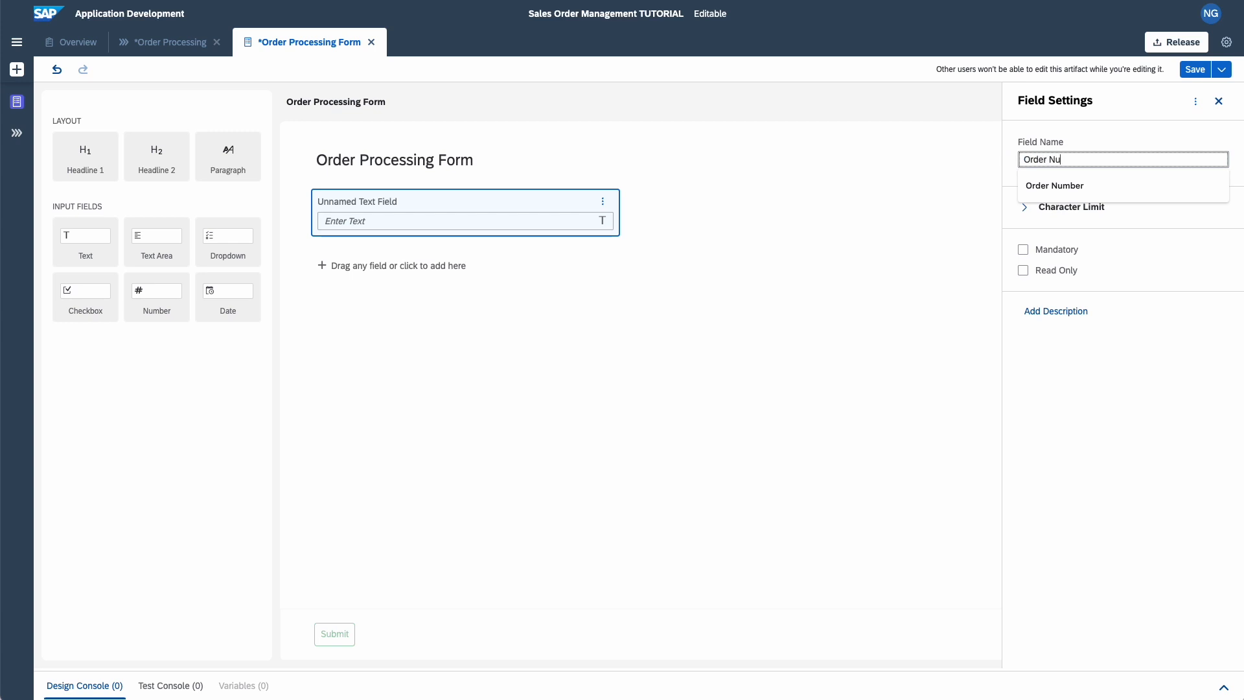
type("mber")
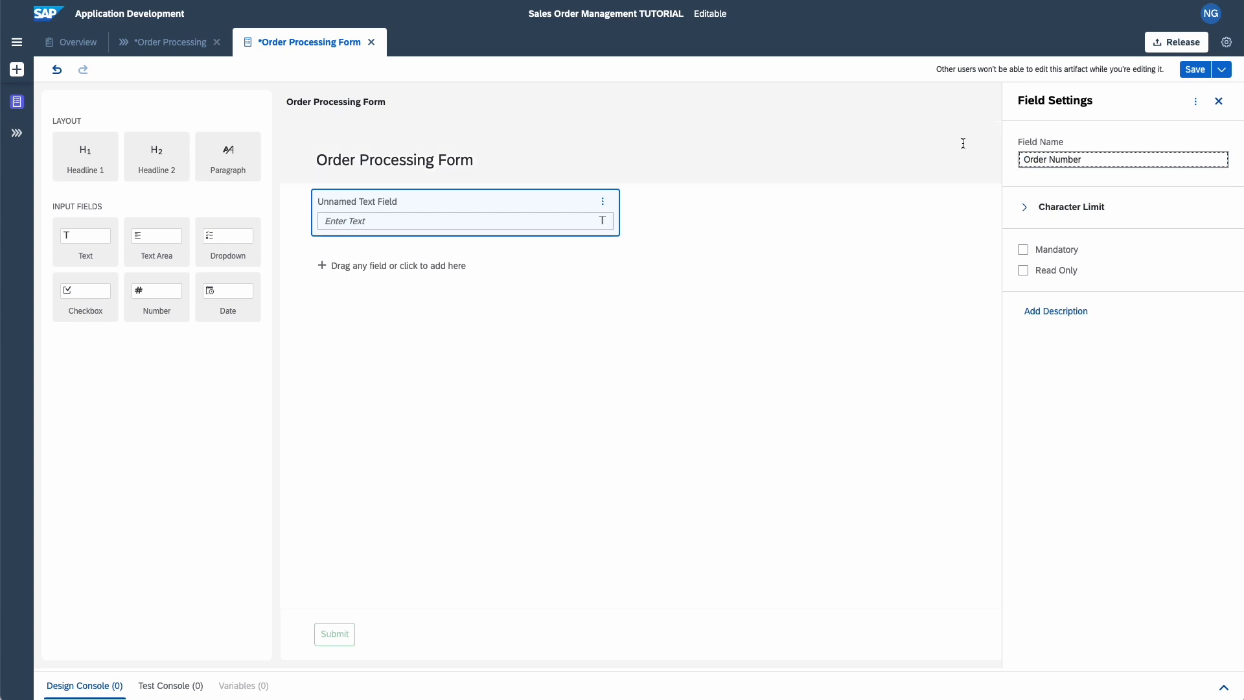
left_click(1024, 249)
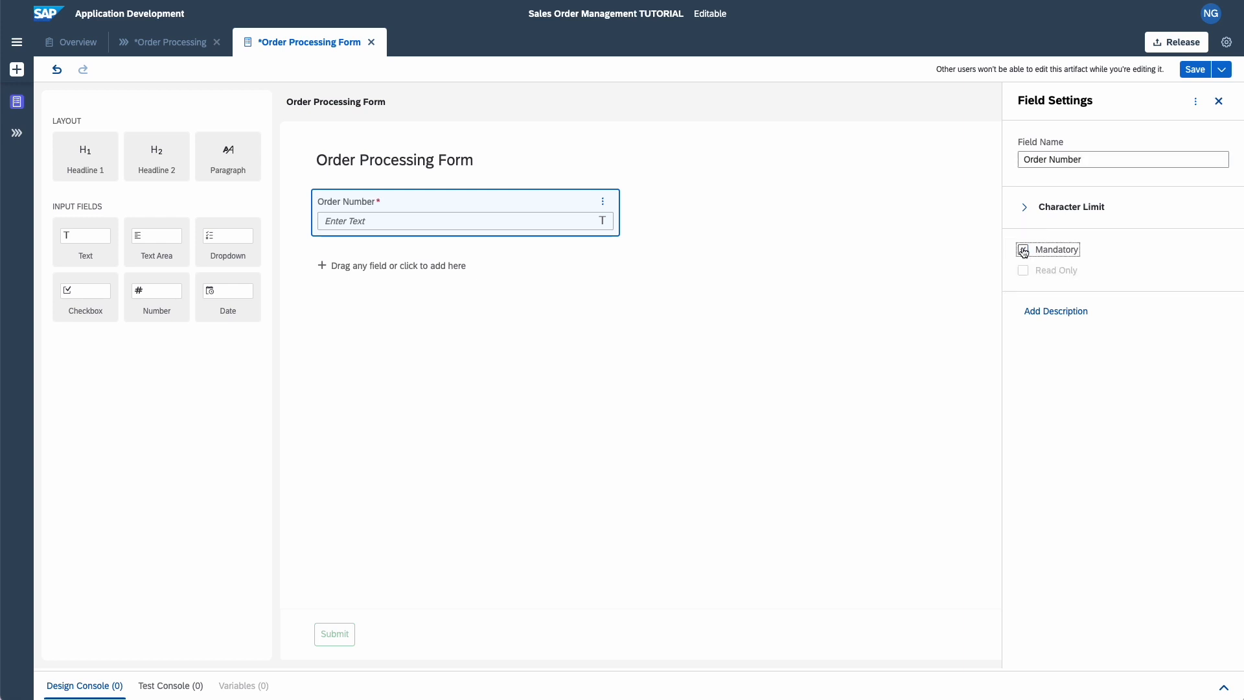
Step: Add two mandatory text fields named "Customer Name" and "Customer Number" to the form
type("C")
type("ustomer Name")
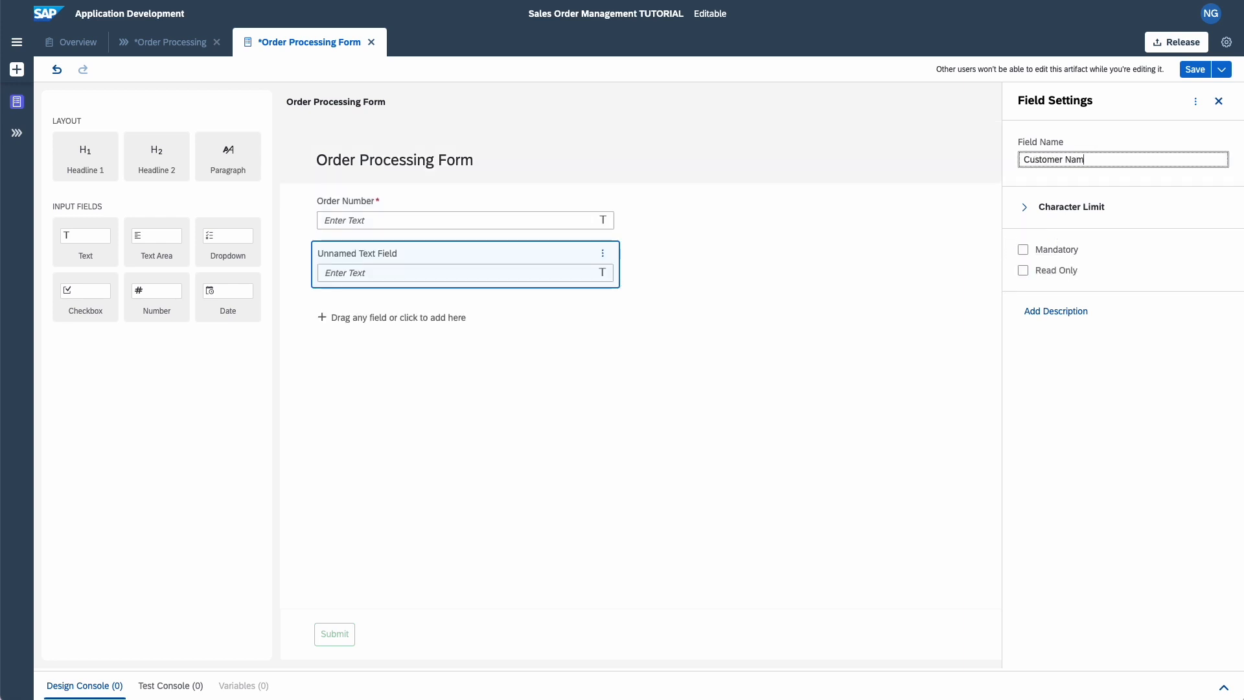
left_click(1023, 250)
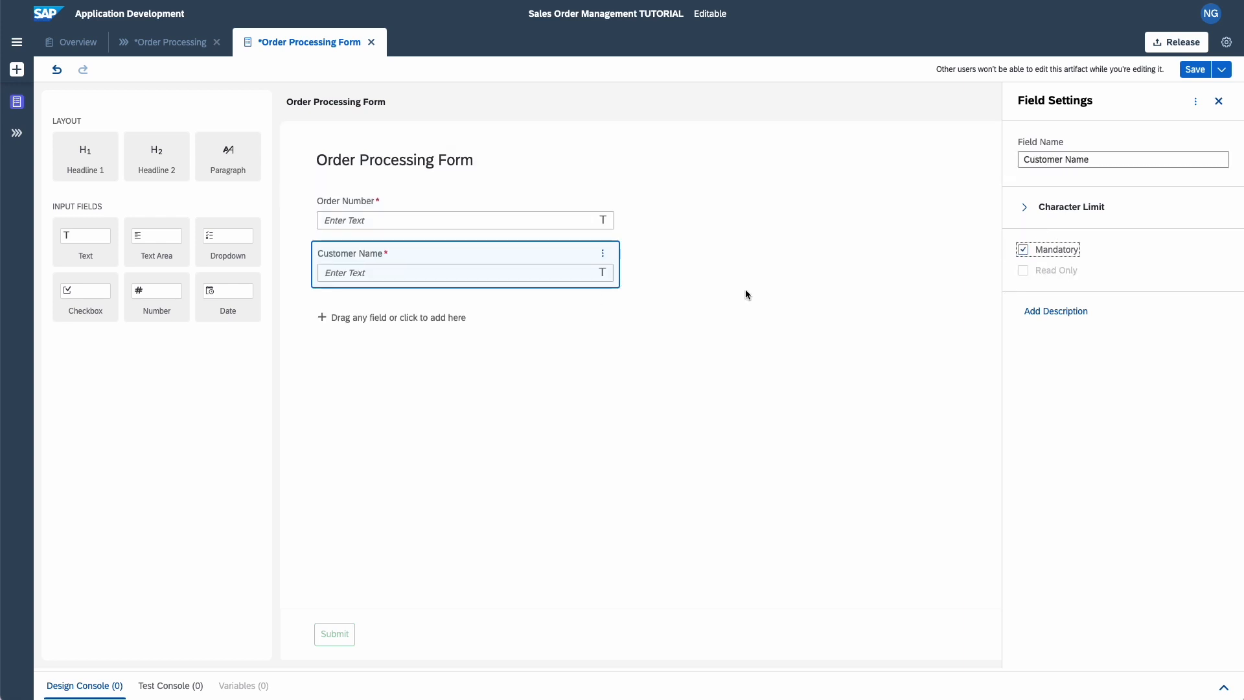
left_click(84, 253)
type("Customer Number")
left_click(1023, 249)
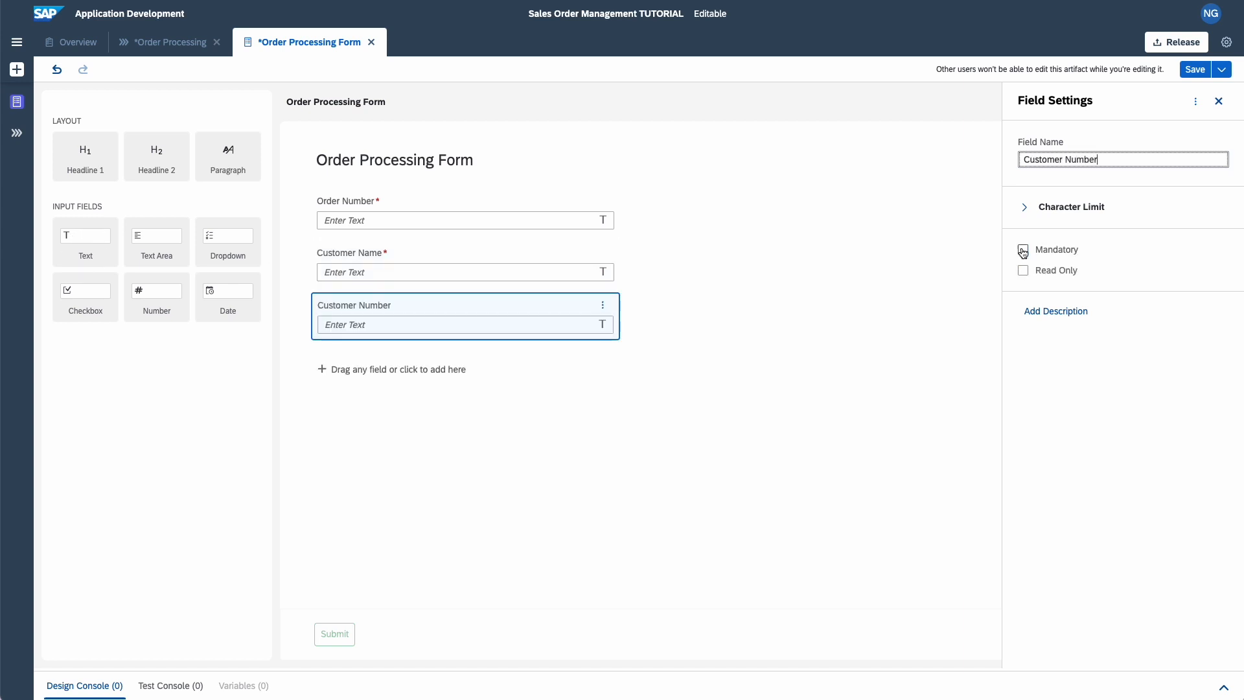
Step: Add a mandatory text field named "Product" and a mandatory number field named "Order Amount"
left_click(87, 245)
type("Product")
left_click(1023, 251)
left_click_drag(164, 305, 304, 415)
type("Order Amount")
left_click(1023, 251)
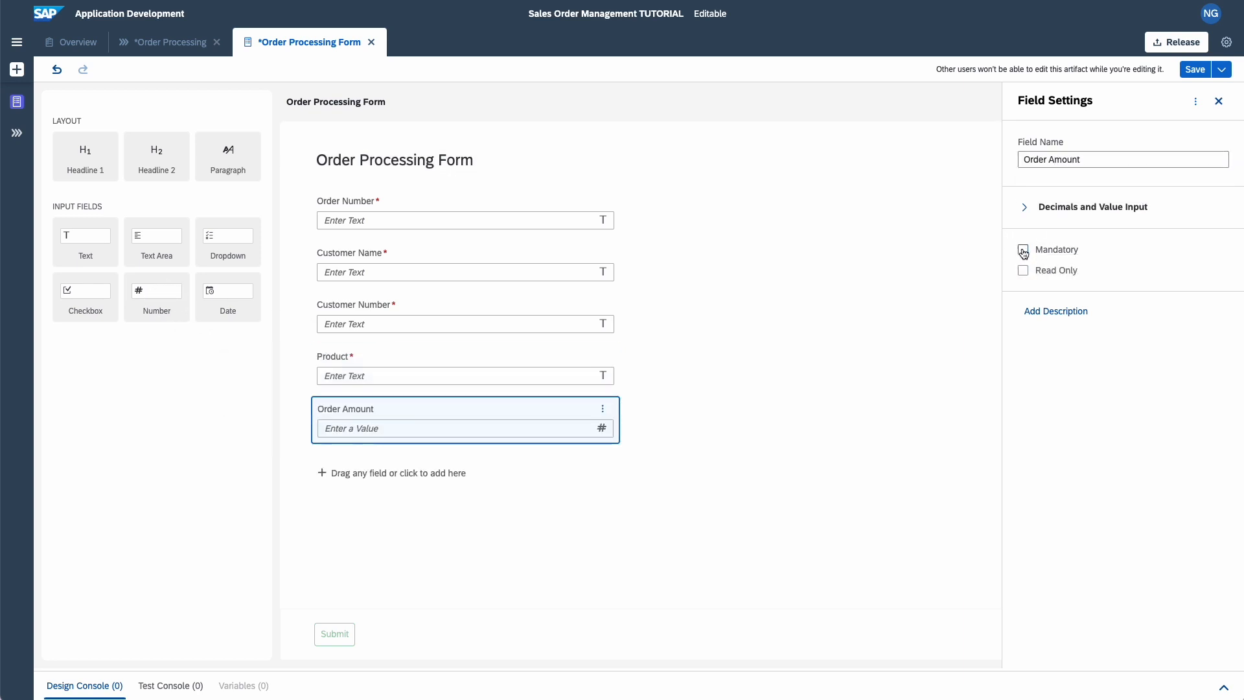
Step: Add a mandatory date field named "Expected Delivery Date" and save the form
left_click(241, 305)
type("Expected Delivery Date")
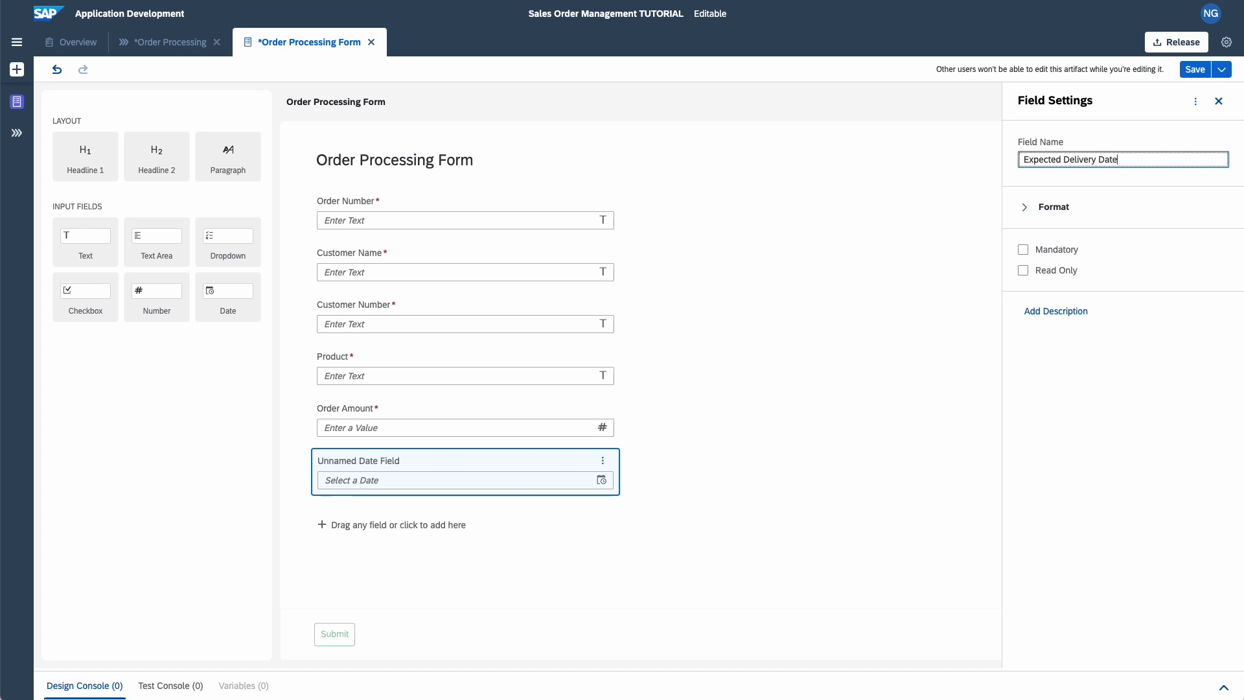
left_click(1023, 250)
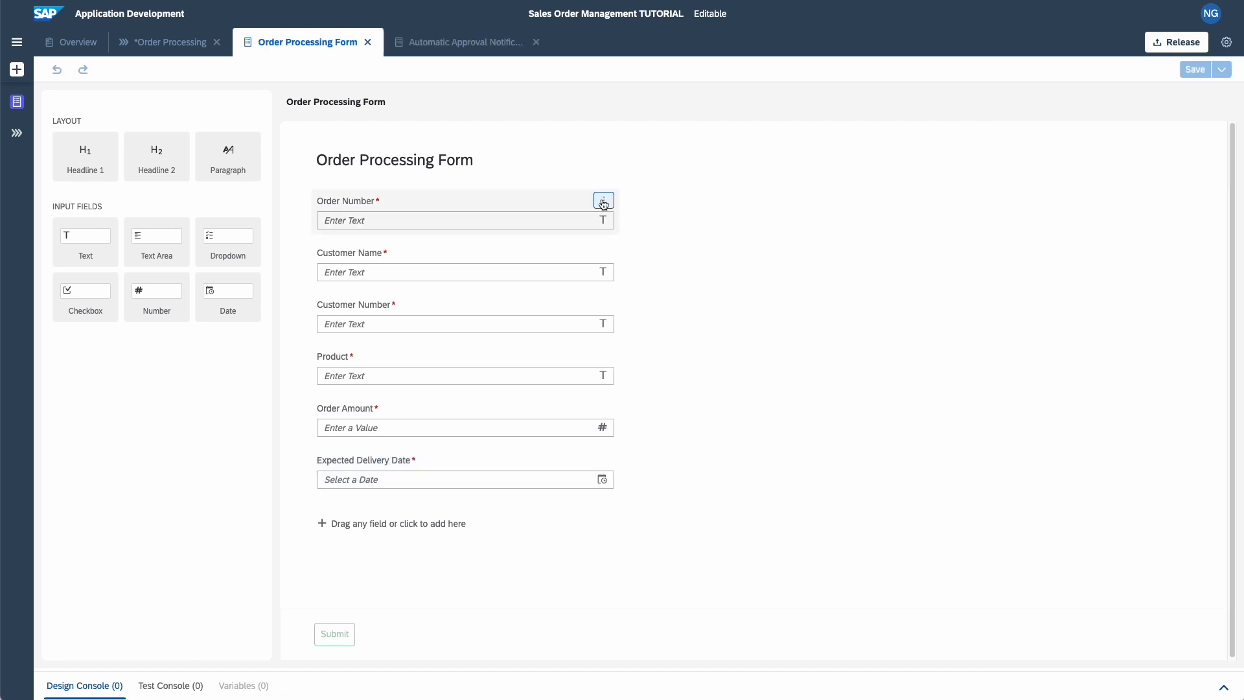
left_click(603, 201)
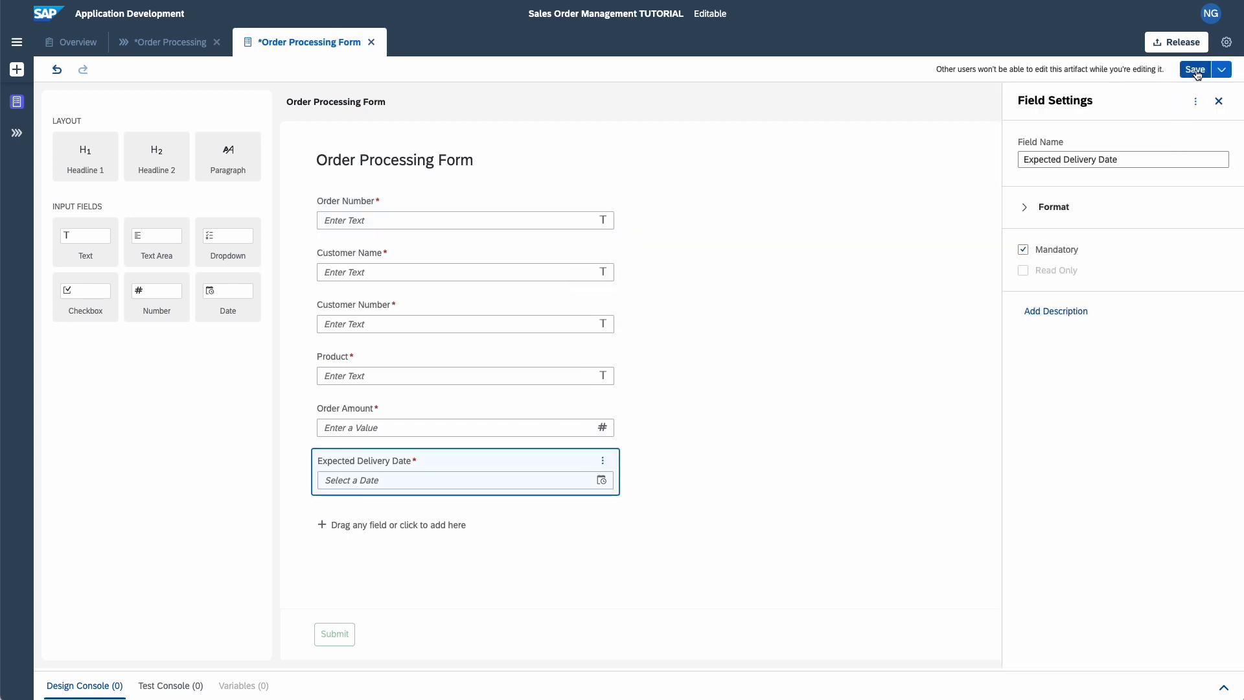
left_click(1196, 70)
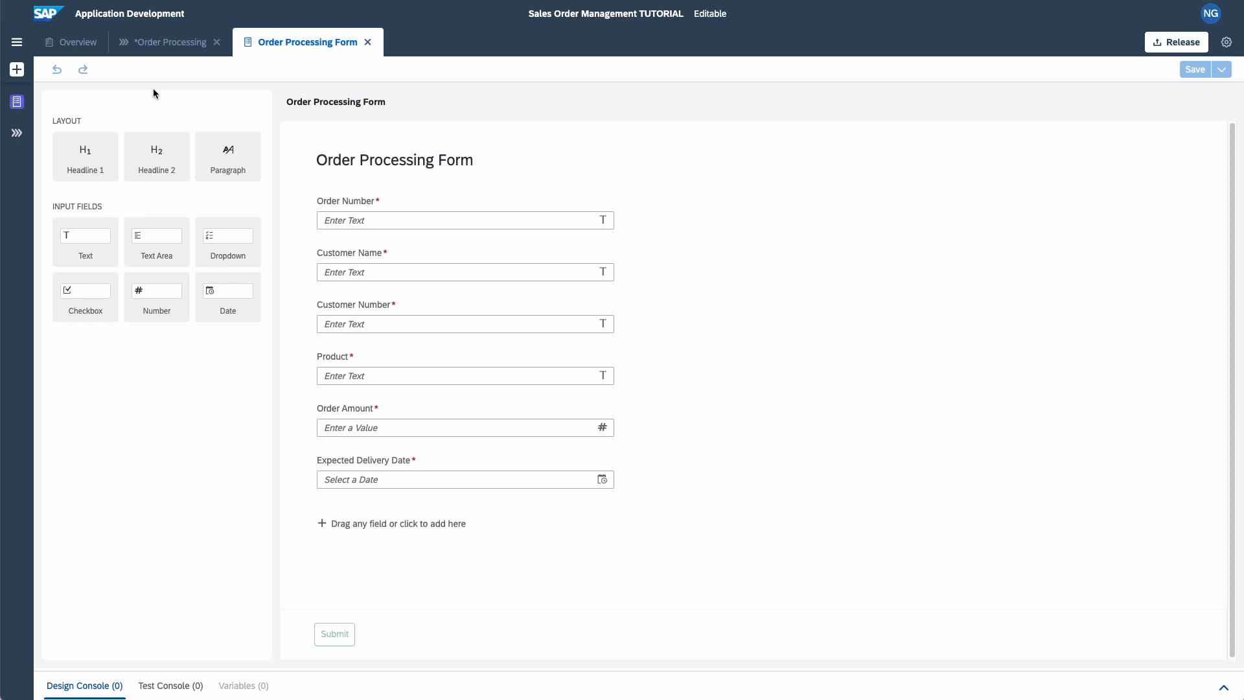
Step: Return to the Order Processing process and insert a condition between the form trigger and the end event
left_click(166, 44)
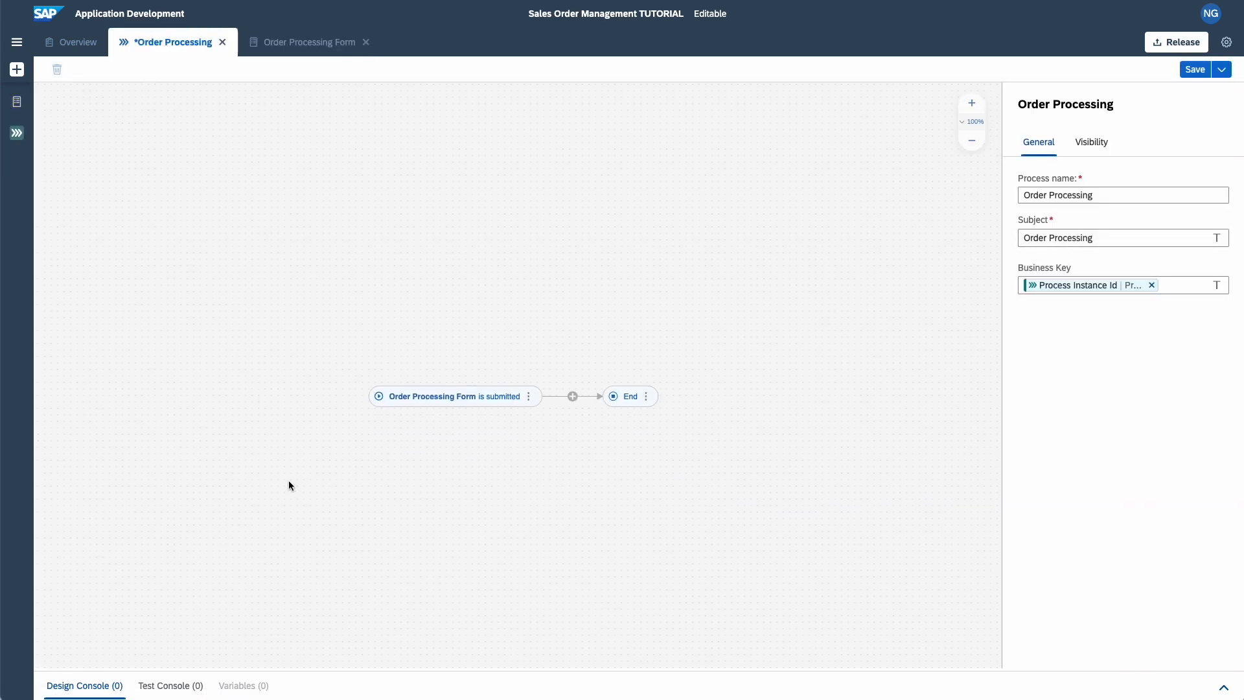
left_click(573, 397)
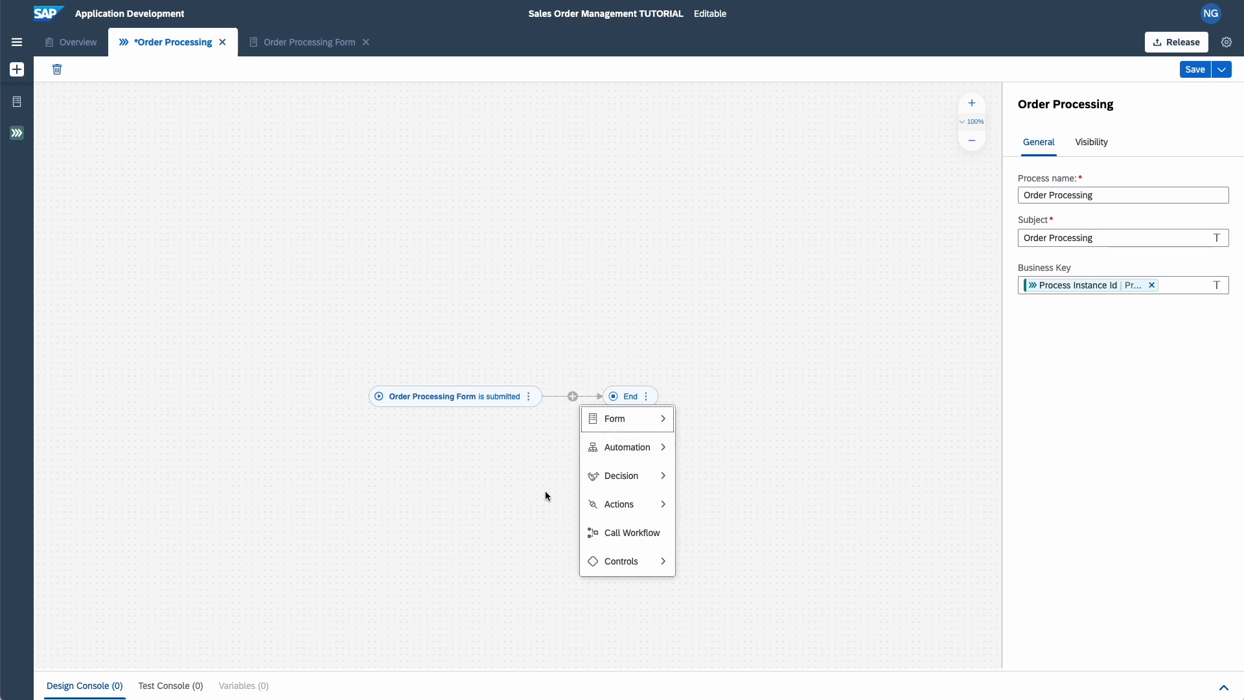
mouse_move(667, 562)
left_click(706, 564)
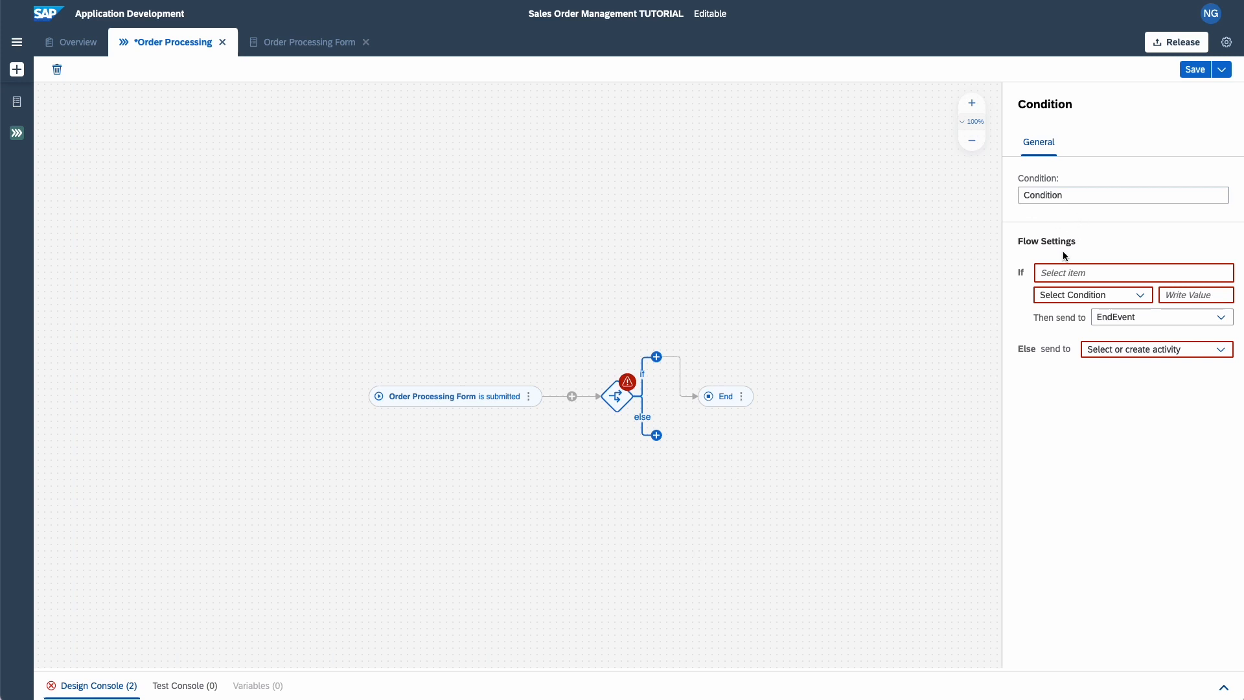
Step: Set the if condition to Order Amount Less Than 1000 and save the process
left_click(1057, 274)
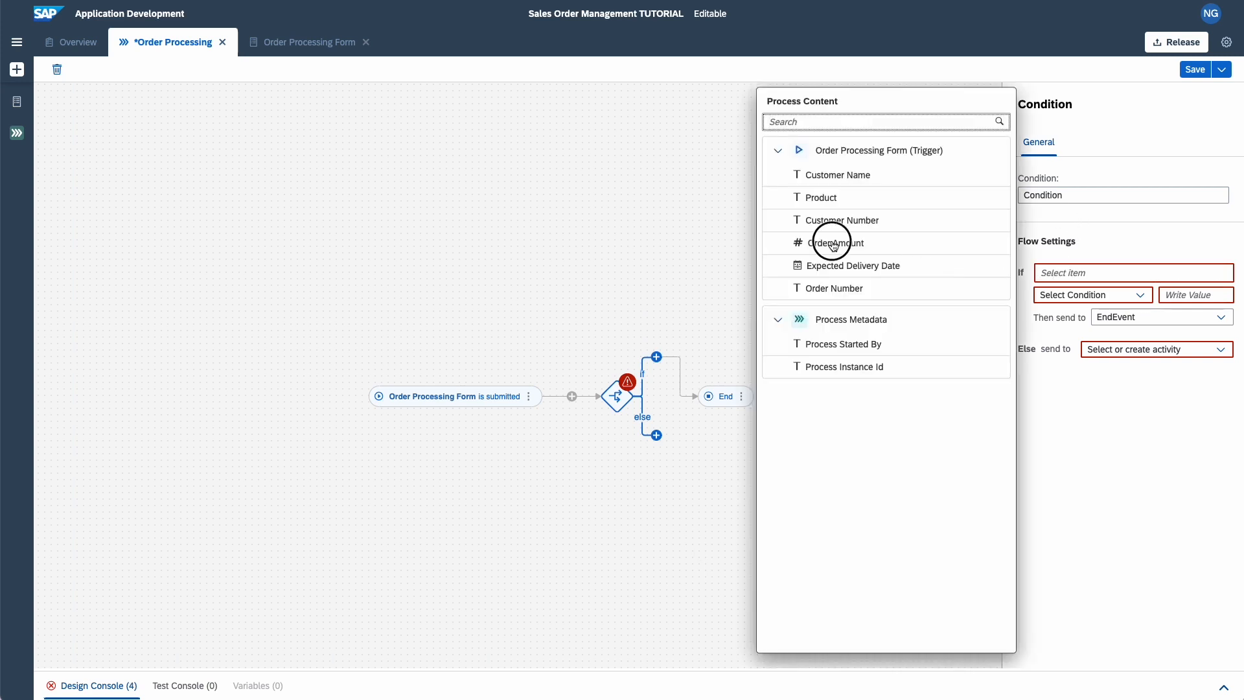
left_click(834, 245)
left_click(1085, 296)
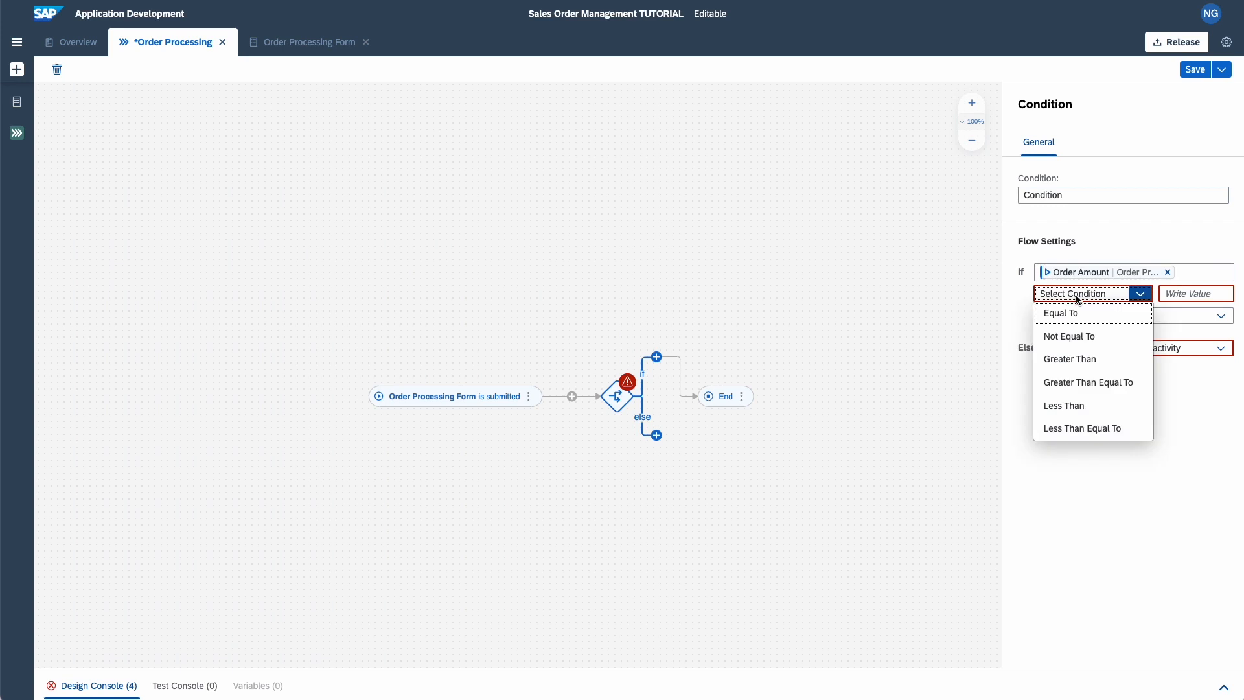
left_click(1063, 406)
left_click(1169, 293)
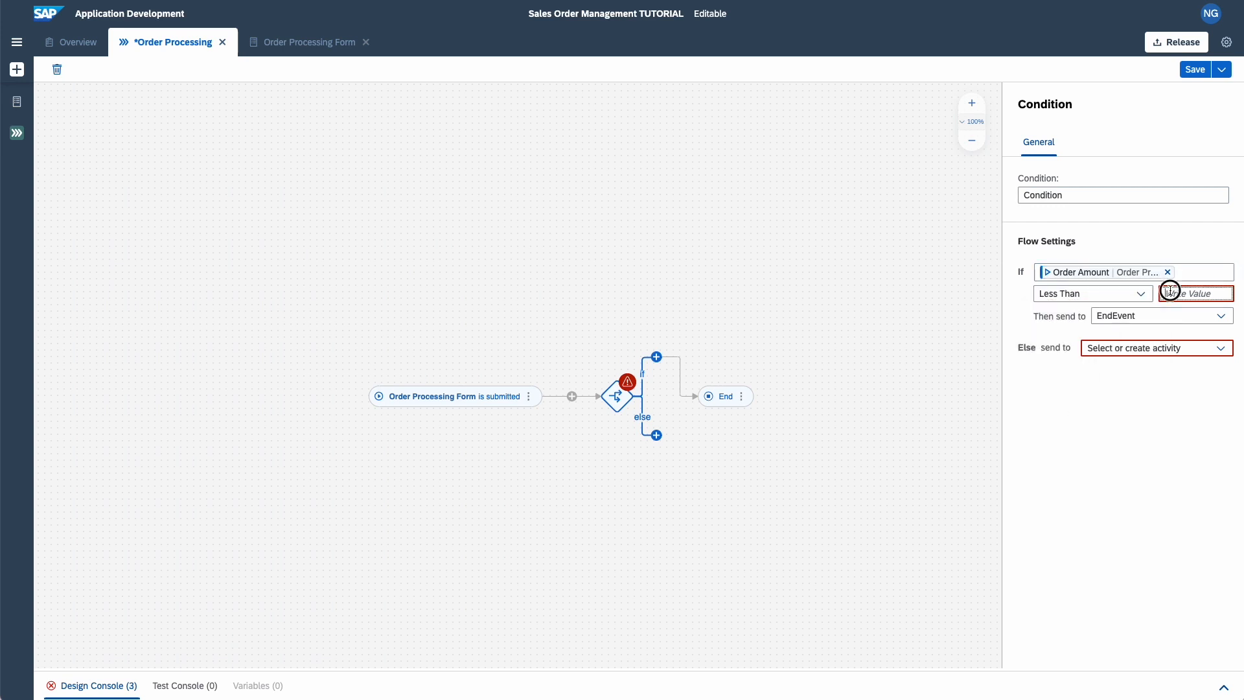
type("1000")
left_click(1196, 70)
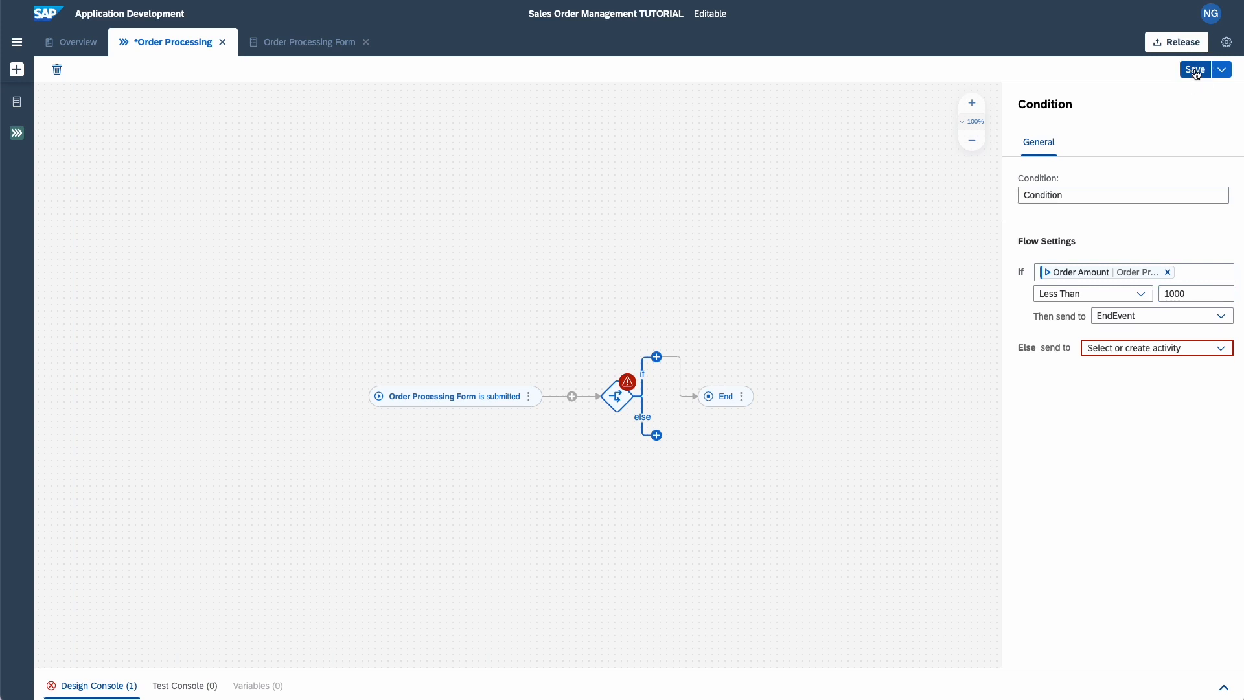
Step: Create a form "Automatic Approval Notification" on the if branch, described as "Notification that will be sent if order is approved automatically"
left_click(656, 357)
mouse_move(697, 377)
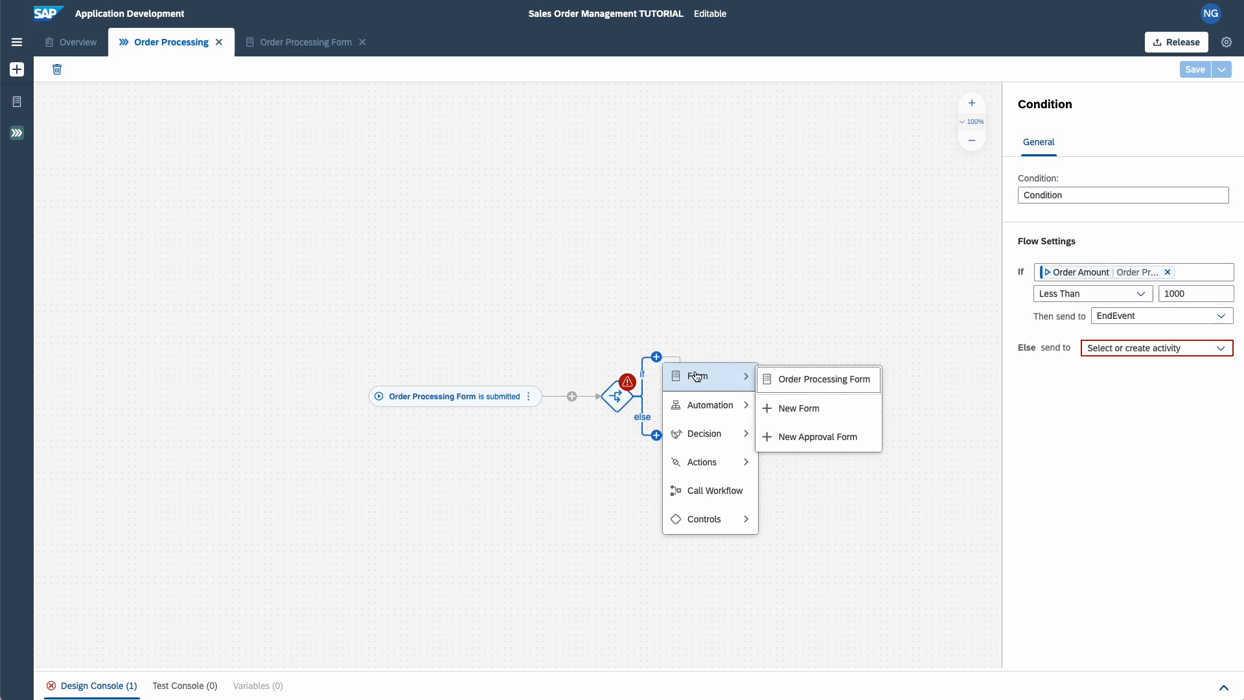
left_click(792, 411)
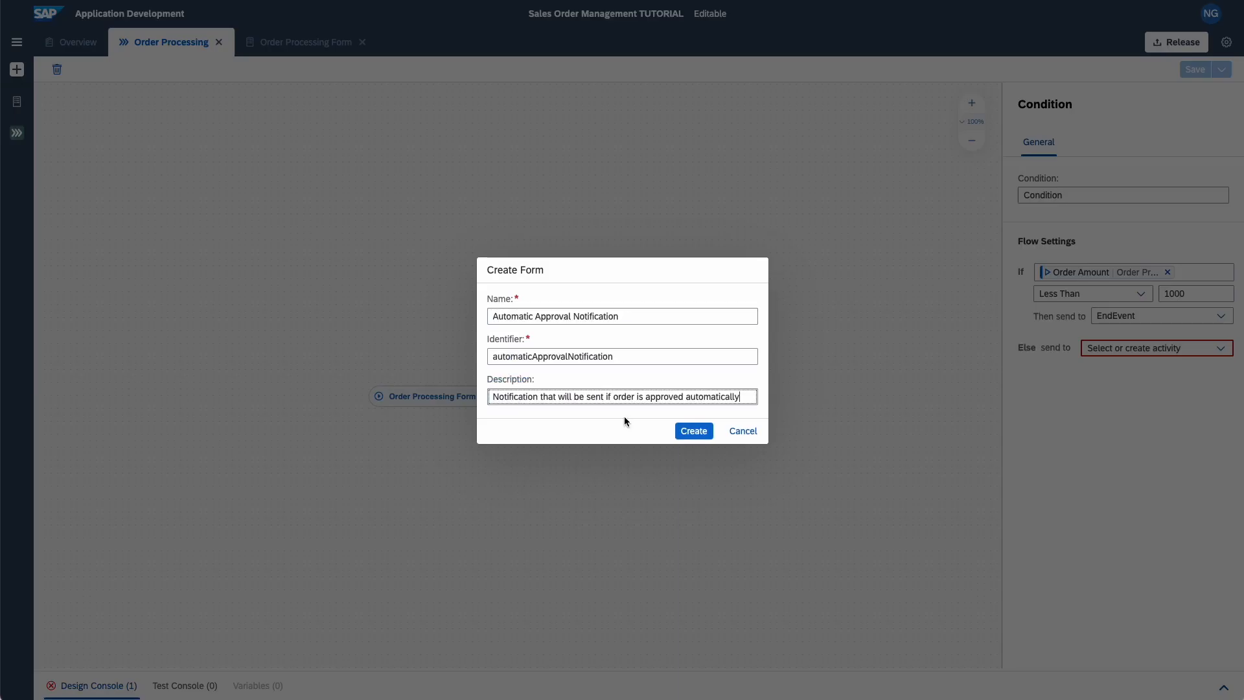
left_click(692, 431)
Step: Open the Automatic Approval Notification form for editing and add the headline "Automatic Sales Order Confirmation"
left_click(873, 370)
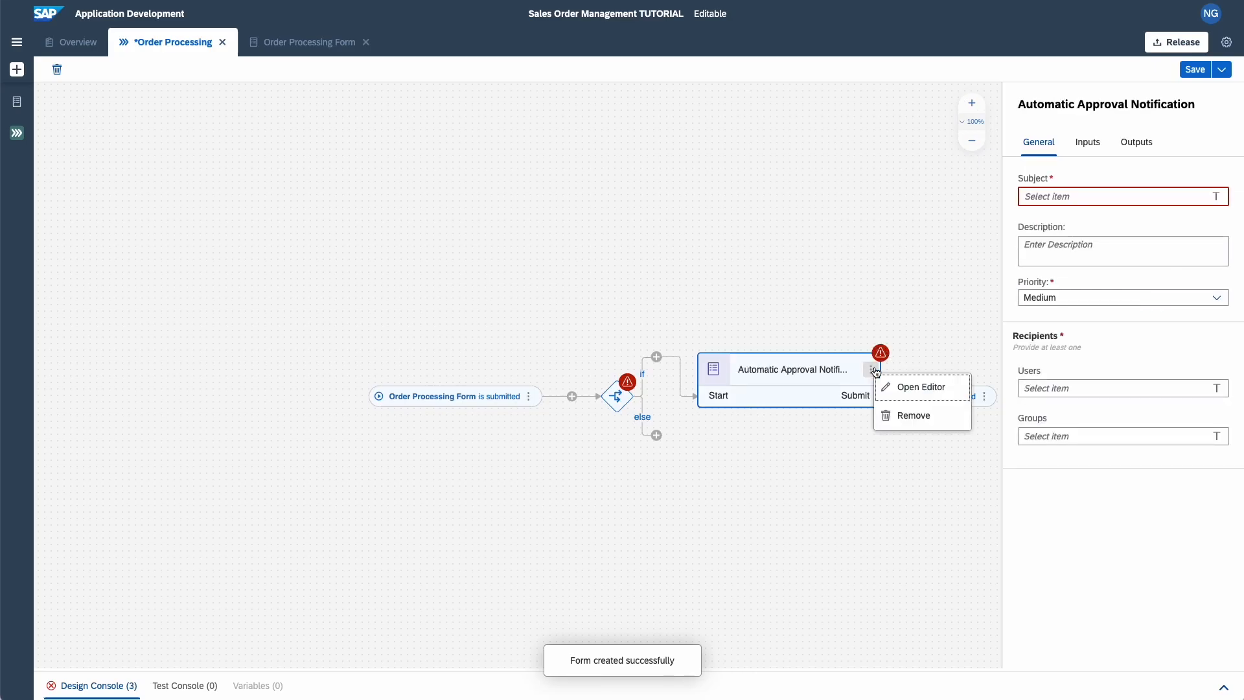
left_click(921, 387)
left_click(97, 161)
type("Automatic Sales Order Confirmation")
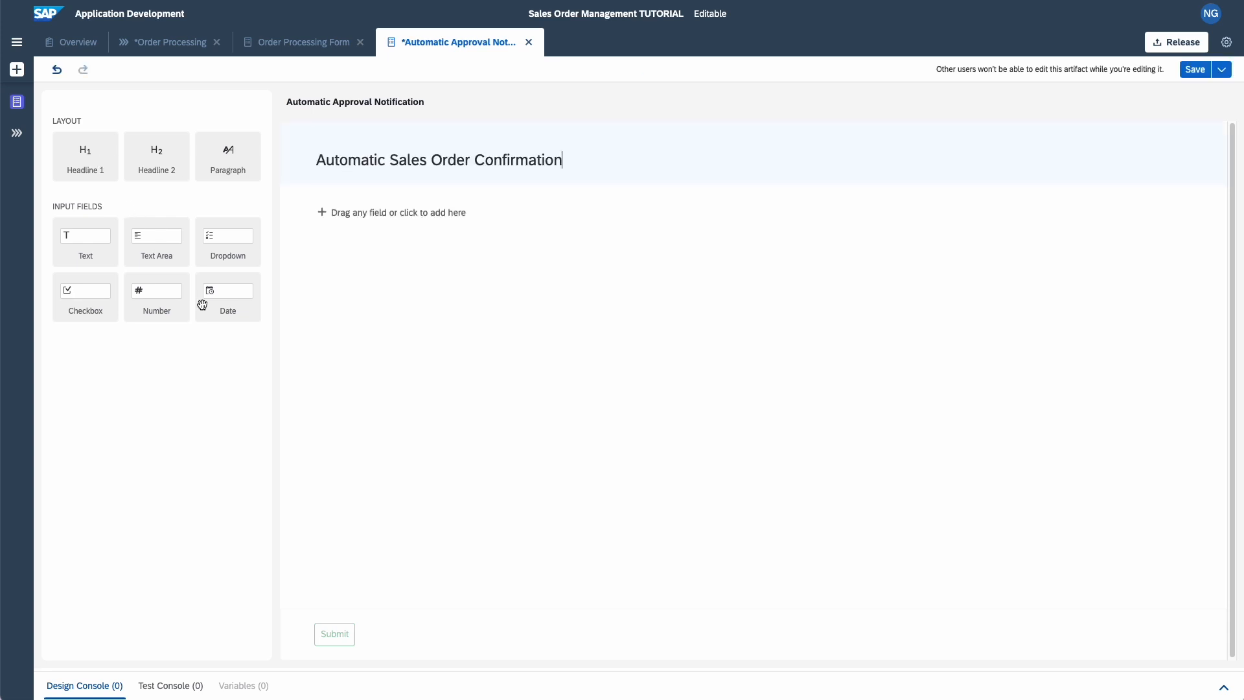
Step: Add a paragraph confirming receipt, promising shipping details and asking to verify the order below, and a second reading "Your sales order details:"
left_click(223, 156)
type("Your order has been received and we will send you the details as soon as the order is shipped. You can find the details of your order below, please review and verify your request:")
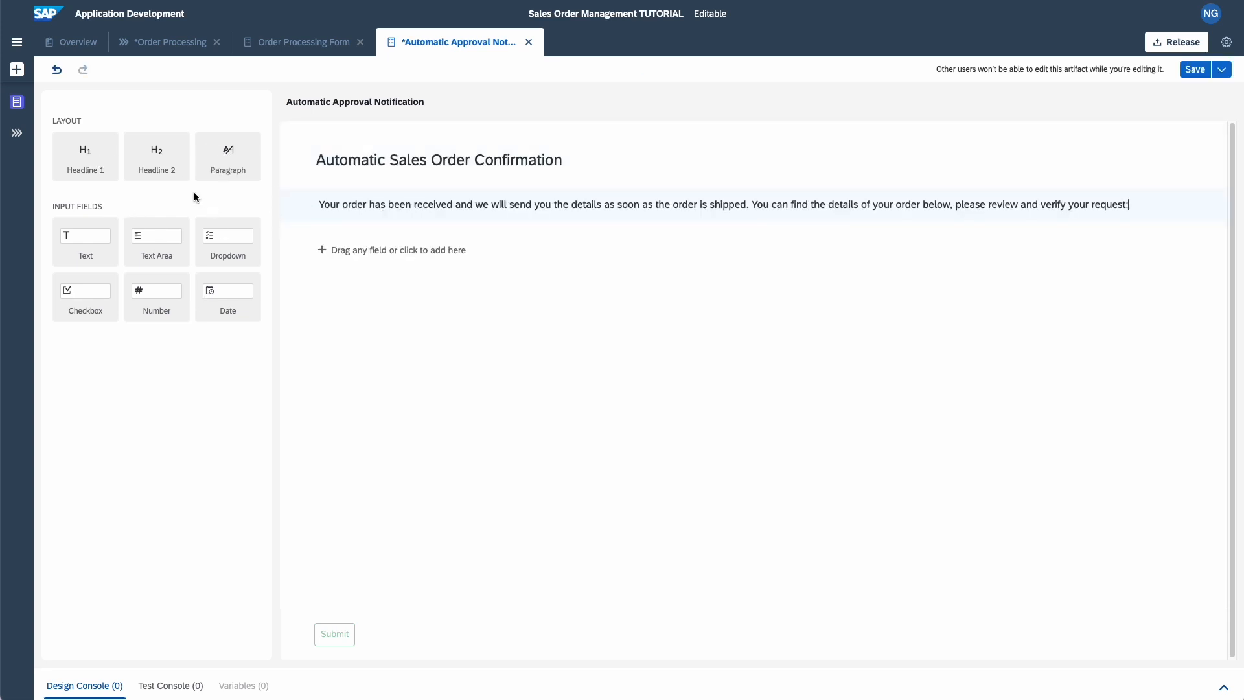
left_click_drag(237, 171, 308, 252)
type("Your sales order details:")
Step: Add read-only text fields Order Number, Customer Name, Customer Number and Product, a read-only number field Order Amount, and a read-only date field Expected Delivery Date
left_click(82, 252)
type("O")
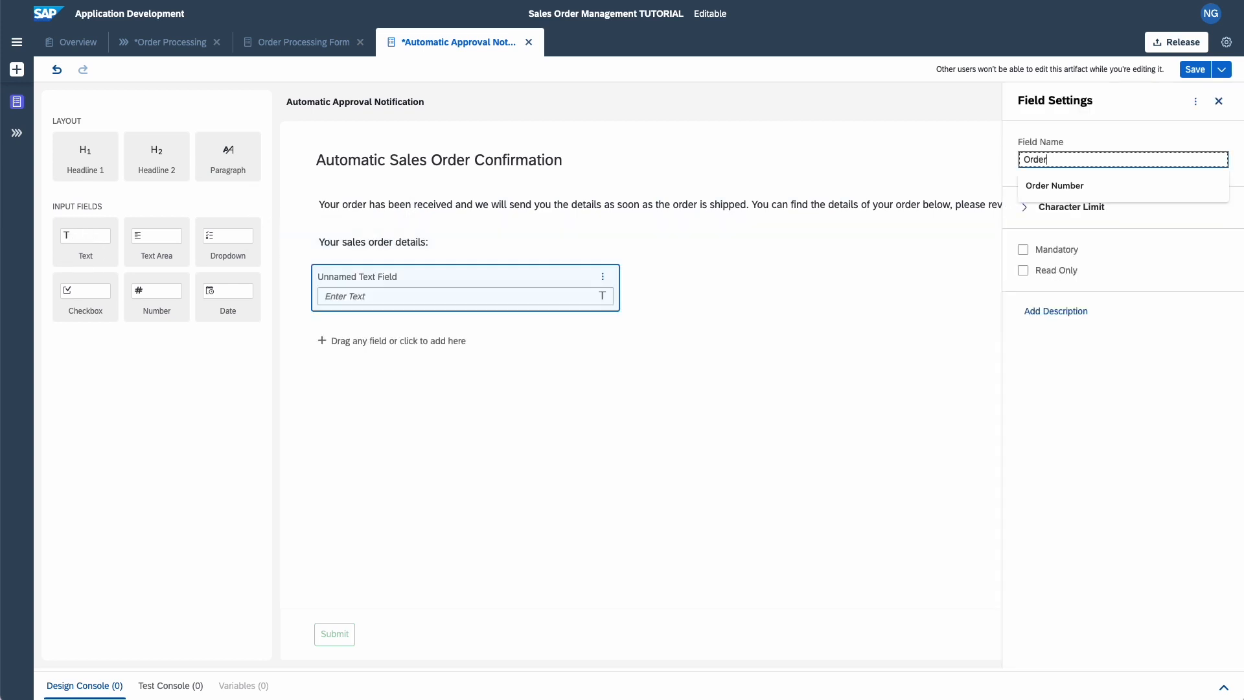
type("rder Number")
left_click(1023, 271)
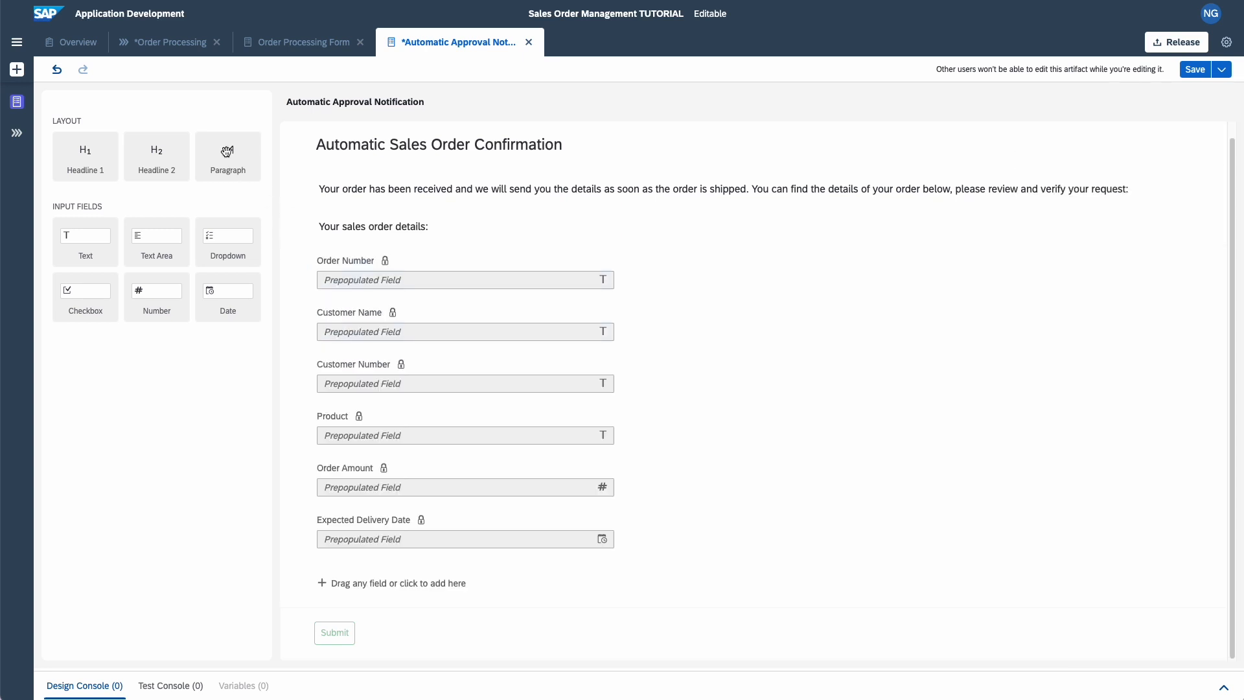
Step: Add a closing paragraph "If everything is ok, please press the SUBMIT button, so the process can be finalized." and save the form
left_click_drag(228, 156, 341, 568)
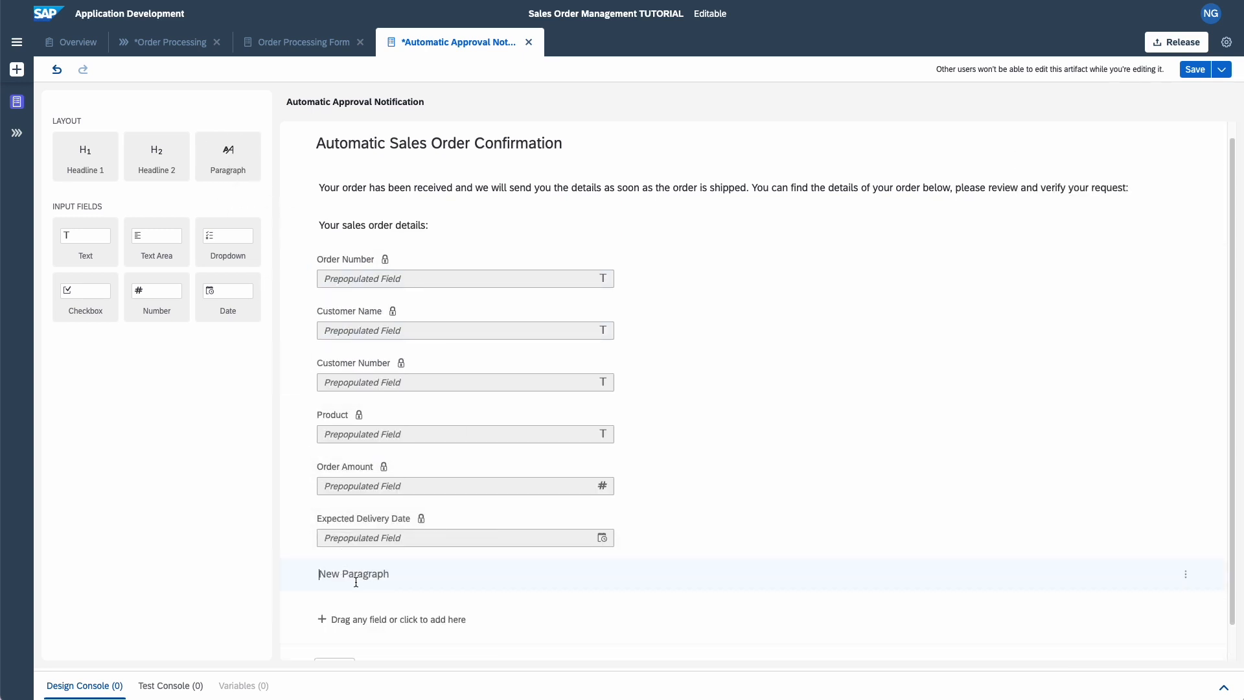
left_click(351, 581)
type("If everything is ok, please press the SUBMIT button, so the process can be finalized.")
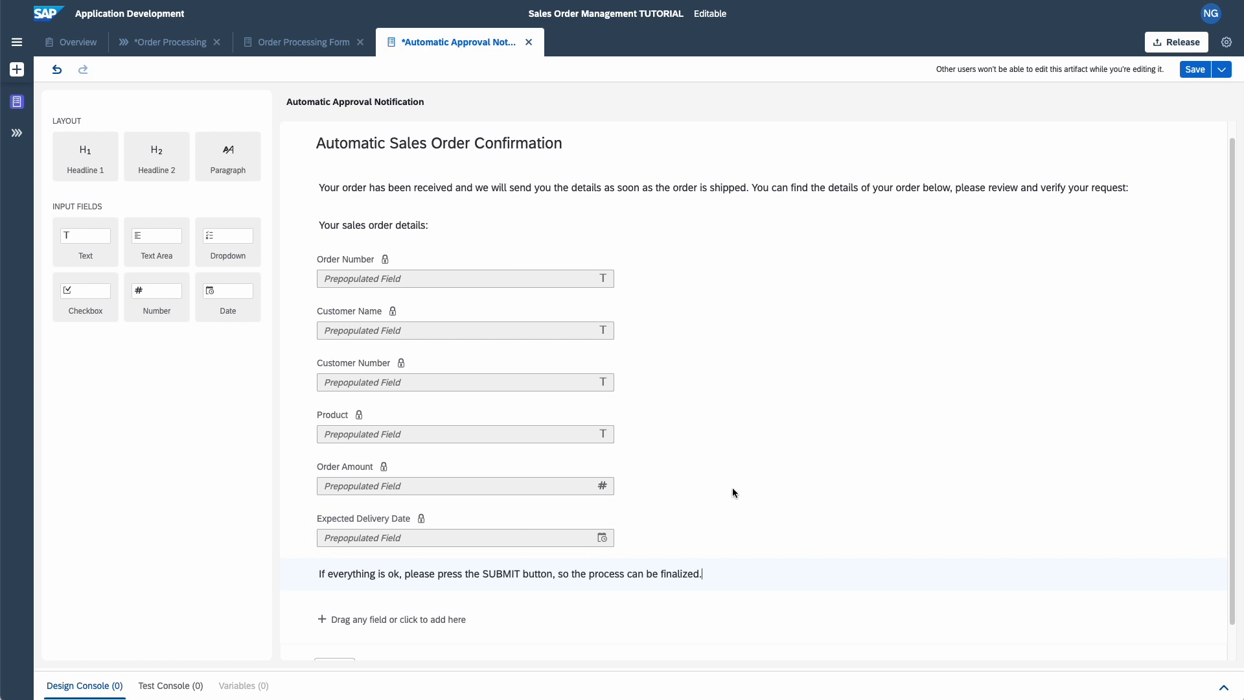
scroll(734, 491, "down", 1)
left_click(1195, 69)
Step: In the Order Processing process, set the notification's subject to "Your Order has been successfully received" and its recipient user to Process Started By
left_click(151, 42)
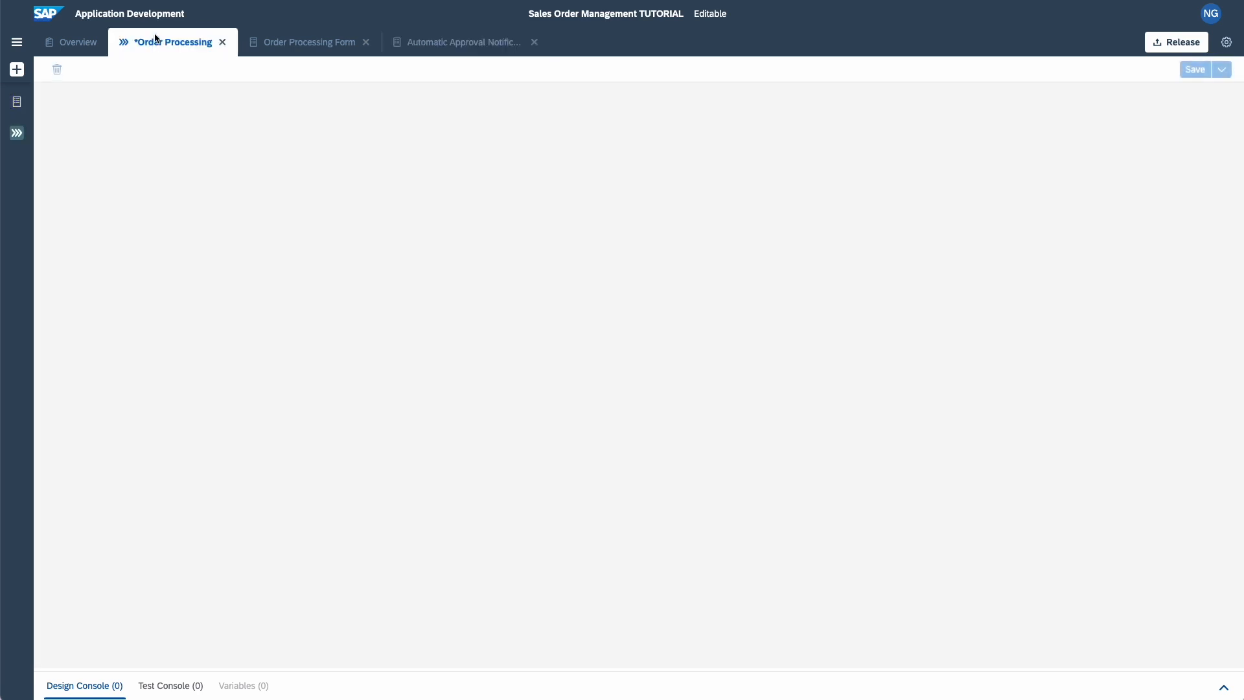
left_click(617, 349)
left_click(1057, 197)
type("Your Order has been successfully received")
left_click(1050, 387)
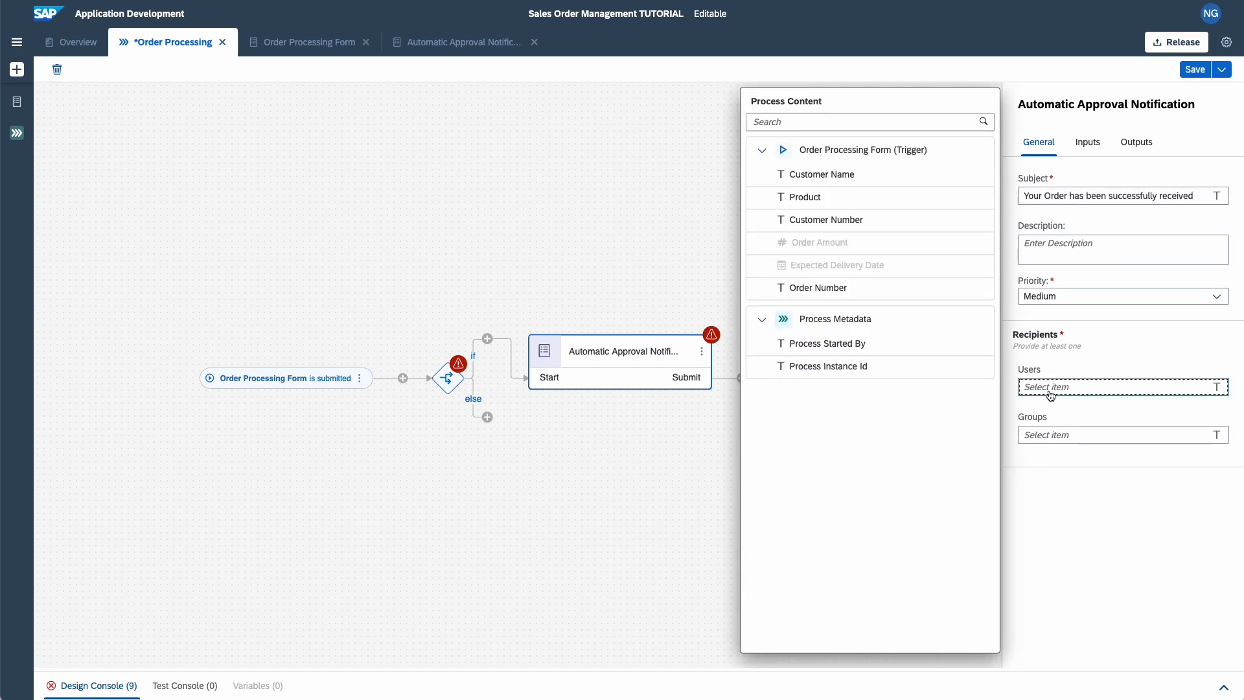
left_click(845, 344)
Step: Map the notification's inputs from the trigger form: Order Amount to Order Amount, Customer Number to Customer Name, and Product to Product
left_click(1088, 143)
left_click(1067, 203)
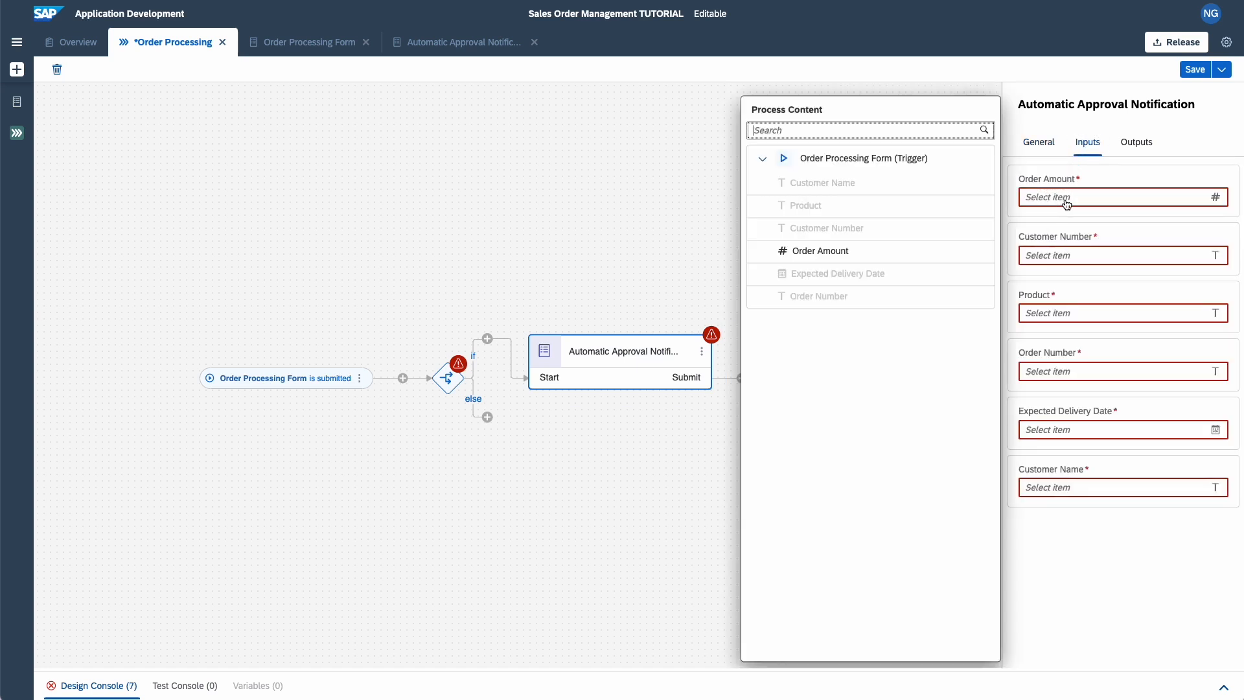
left_click(838, 254)
left_click(1044, 265)
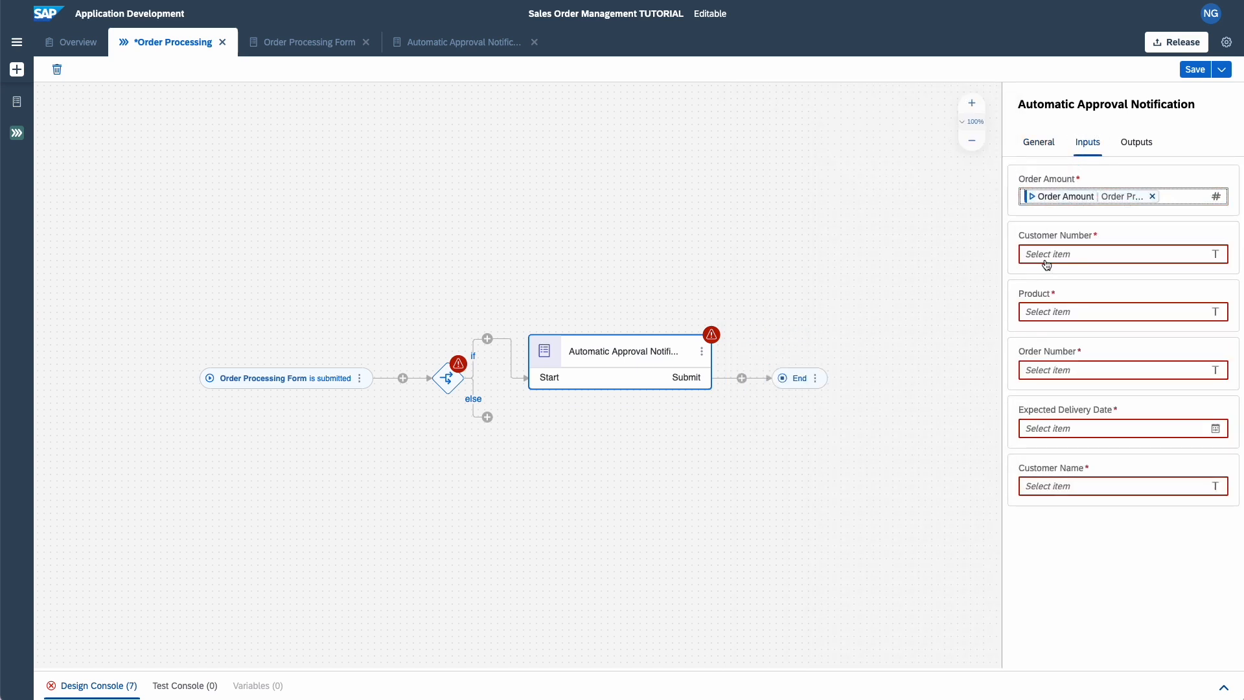
left_click(834, 189)
left_click(1041, 311)
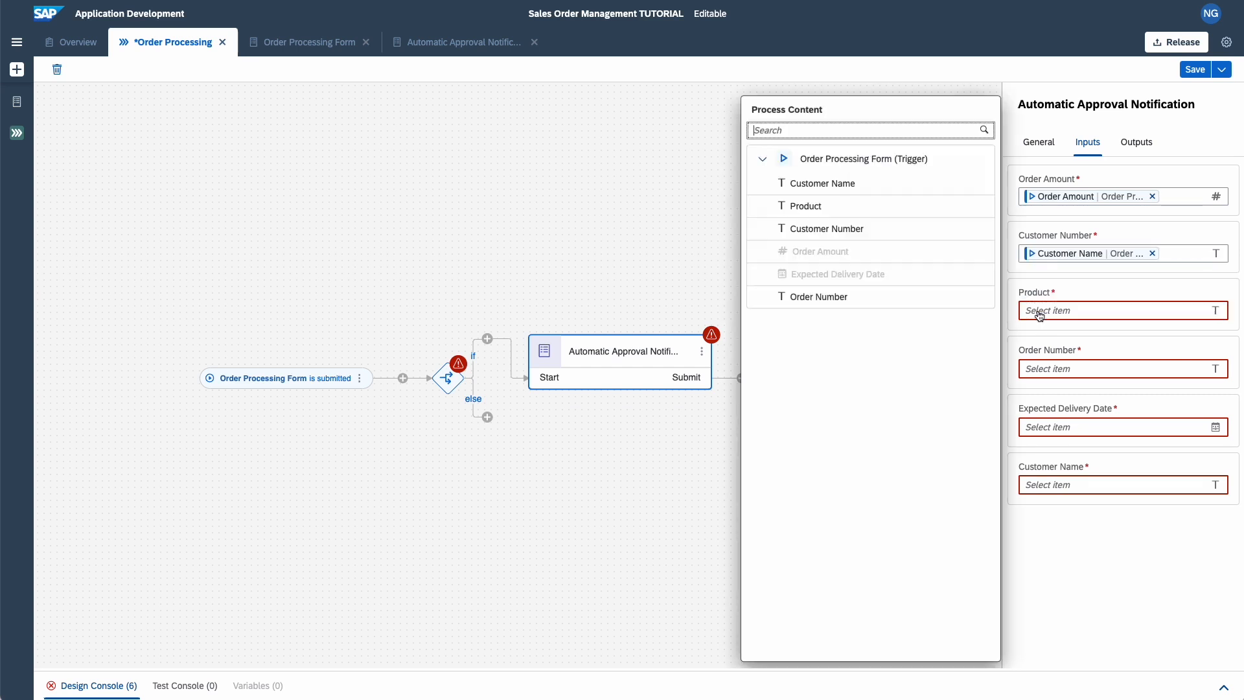
left_click(804, 206)
Step: Map the notification's Order Number, Expected Delivery Date and Customer Name inputs to the matching trigger form fields and save the process
left_click(1044, 367)
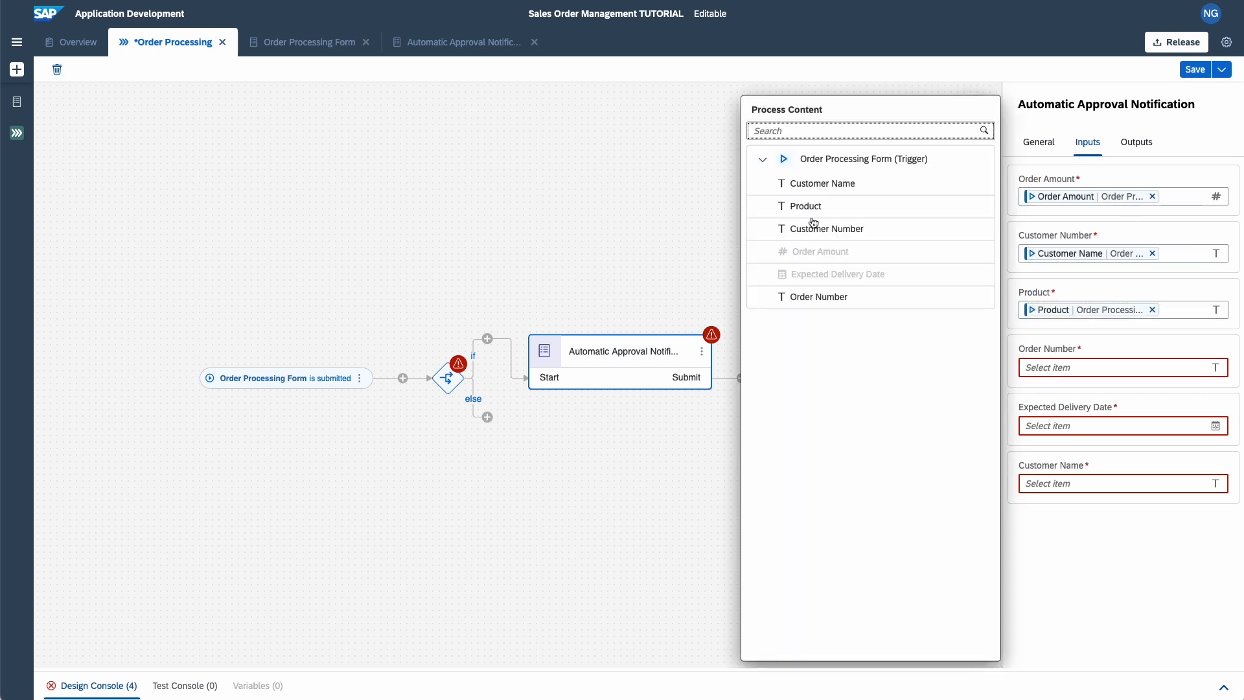
left_click(811, 298)
left_click(1061, 426)
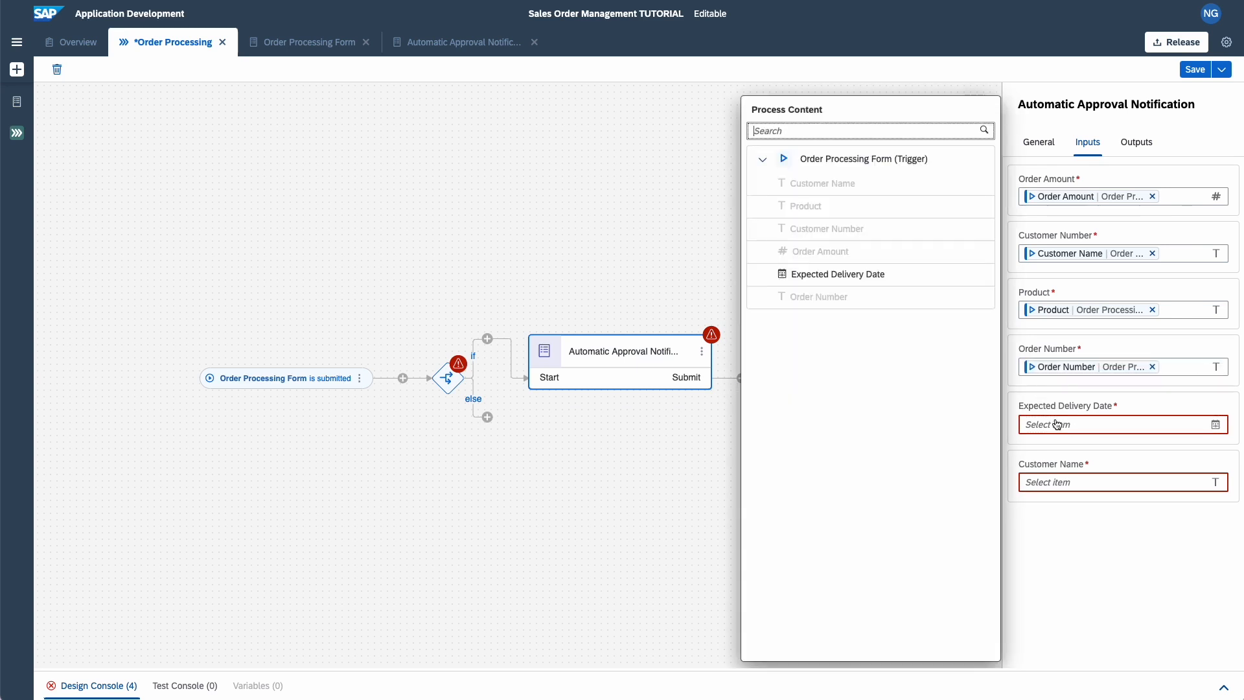
left_click(836, 274)
left_click(1059, 485)
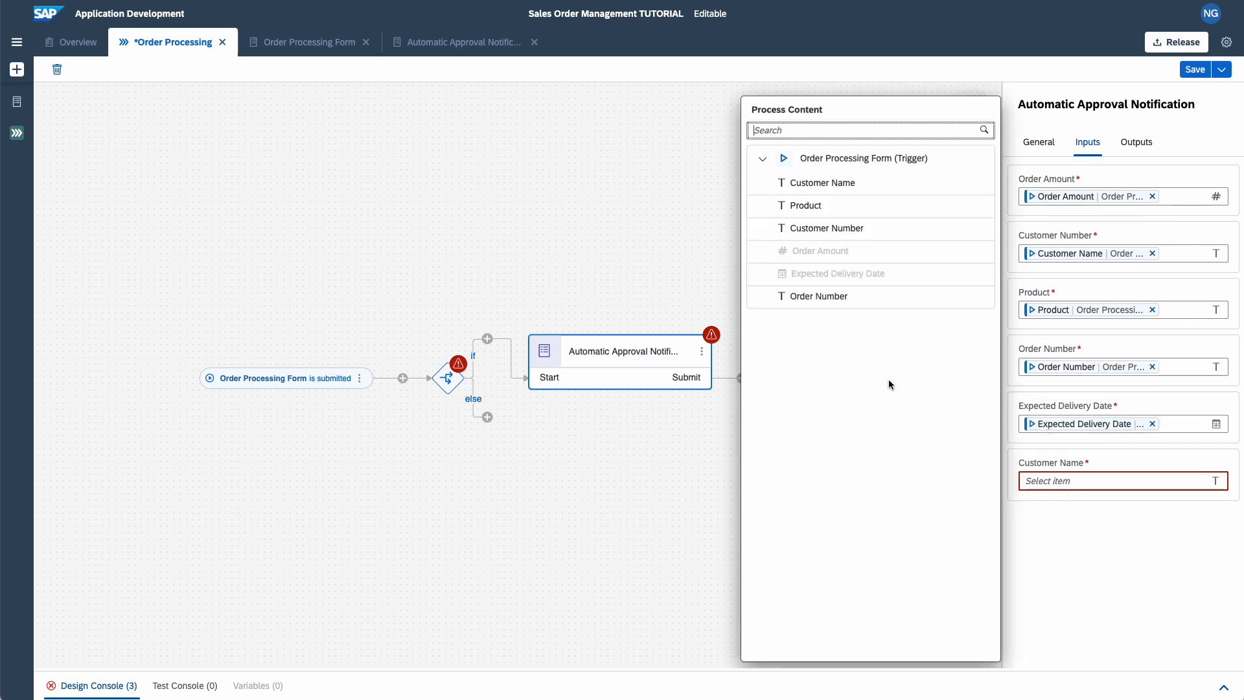
left_click(824, 184)
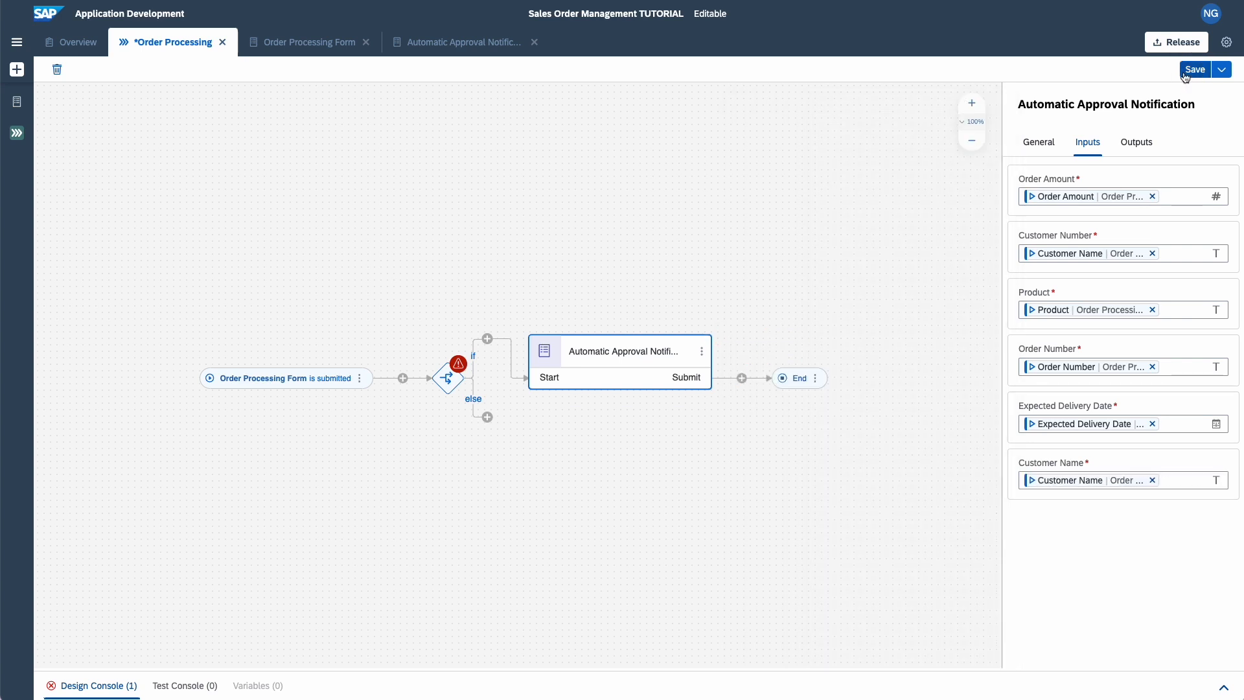
key("ctrl+s")
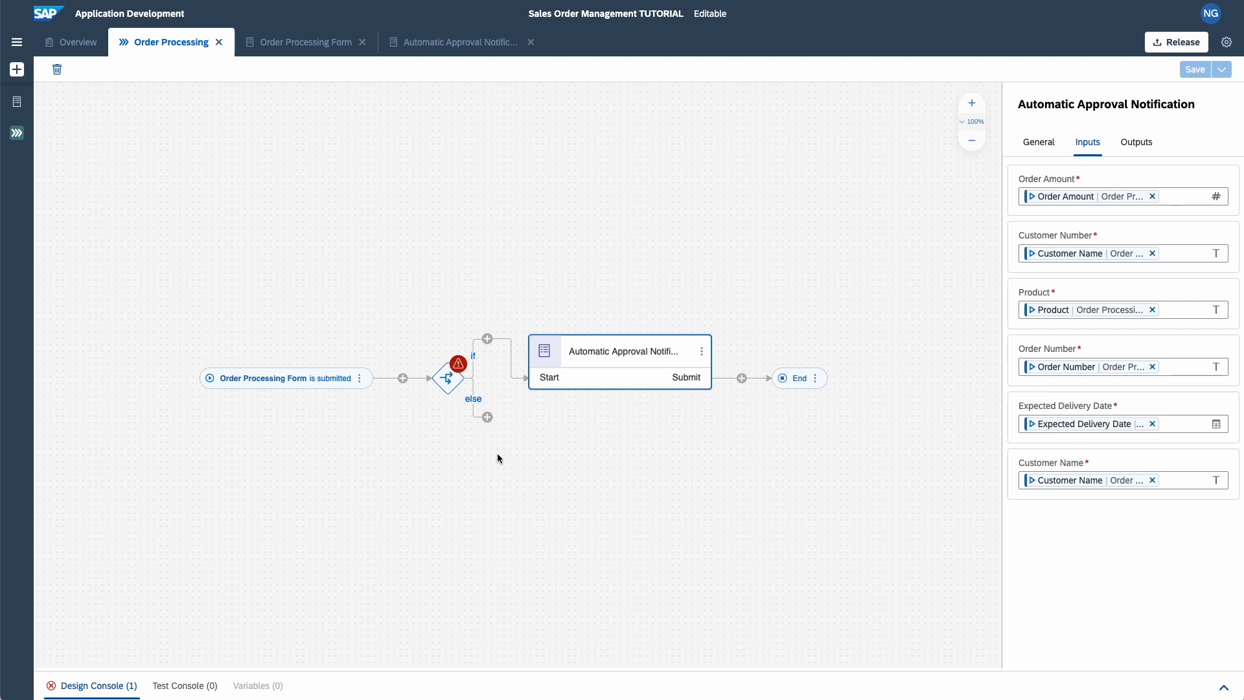
Step: Create an approval form "Approval Form (Supplier)" on the else branch, described as "Supplier will approve or reject the Sales Order"
left_click(490, 419)
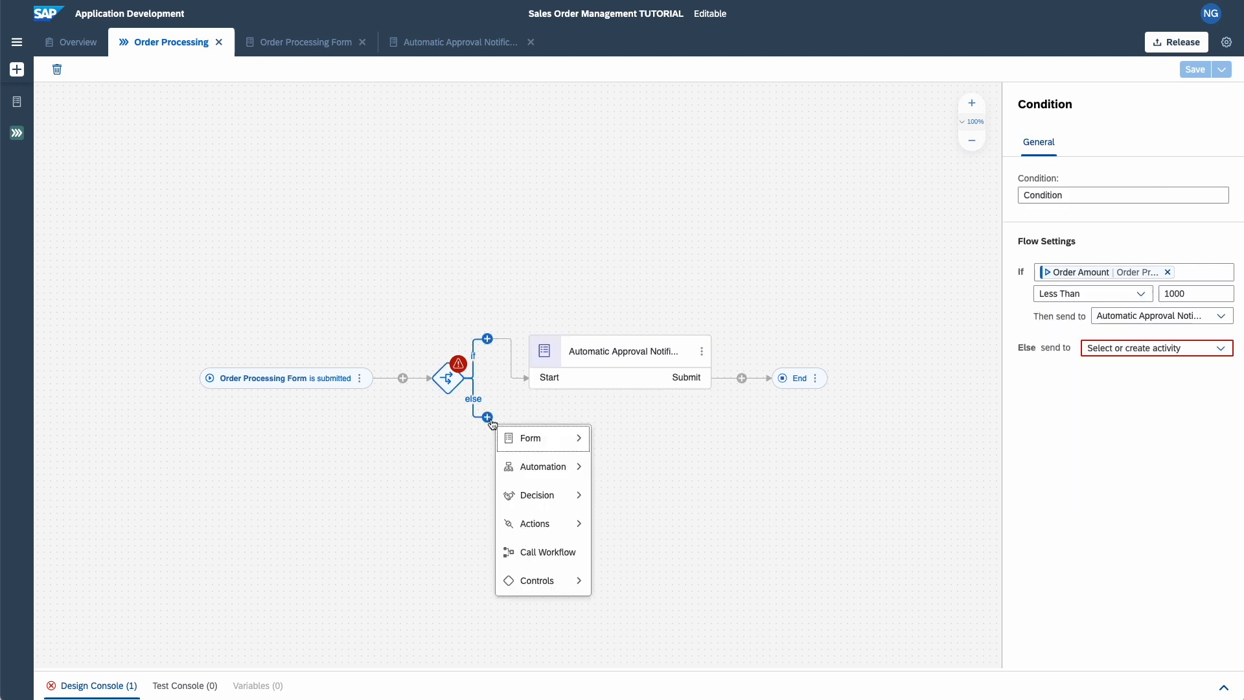
mouse_move(518, 437)
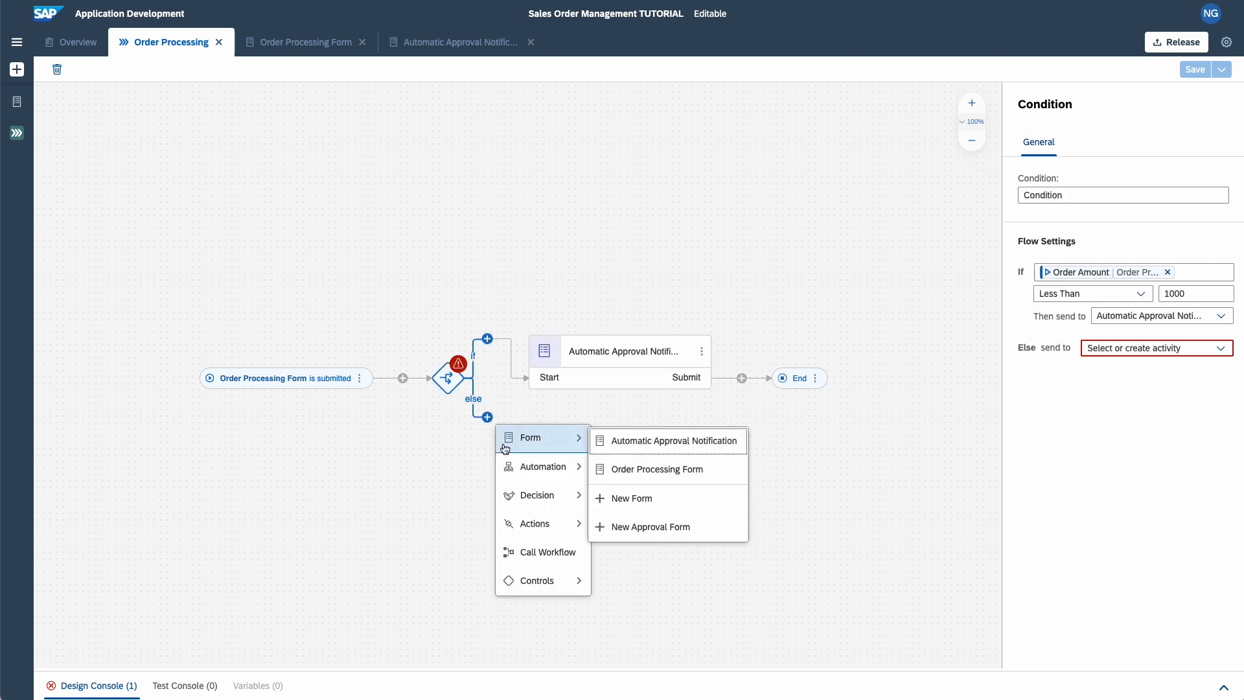
left_click(628, 527)
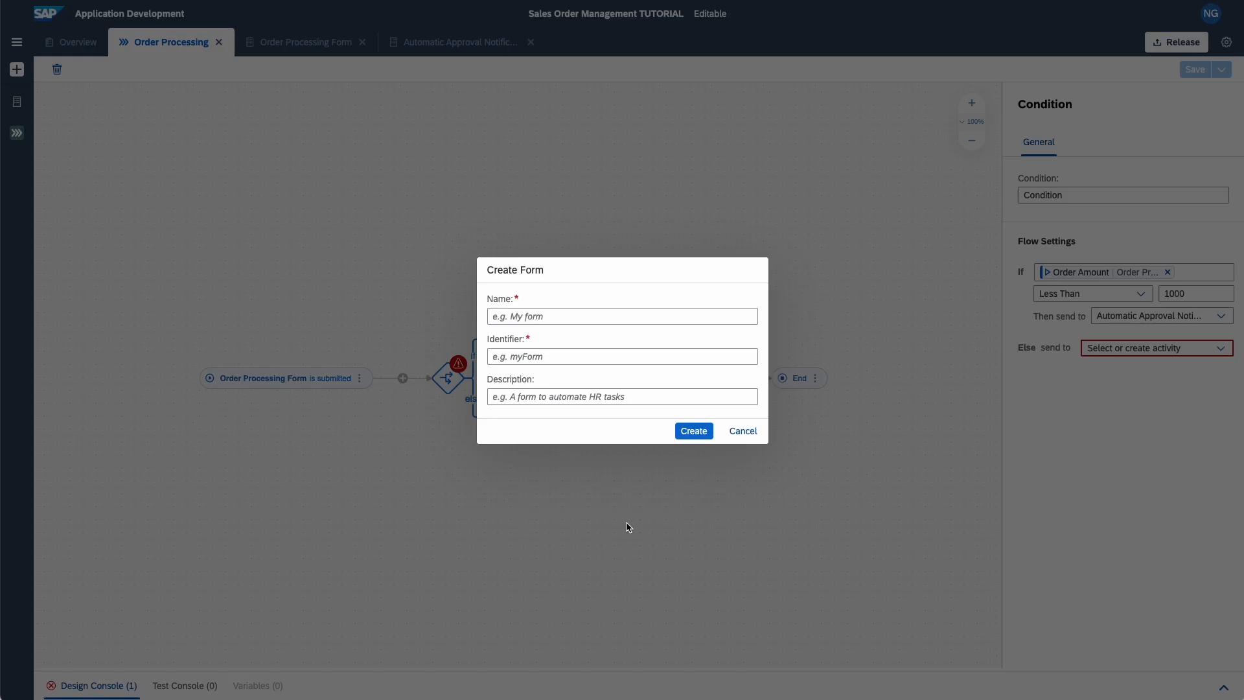
left_click(572, 319)
type("Approval Form (Supplier)")
left_click(603, 396)
type("Supplier will approve or reject the Sales Order")
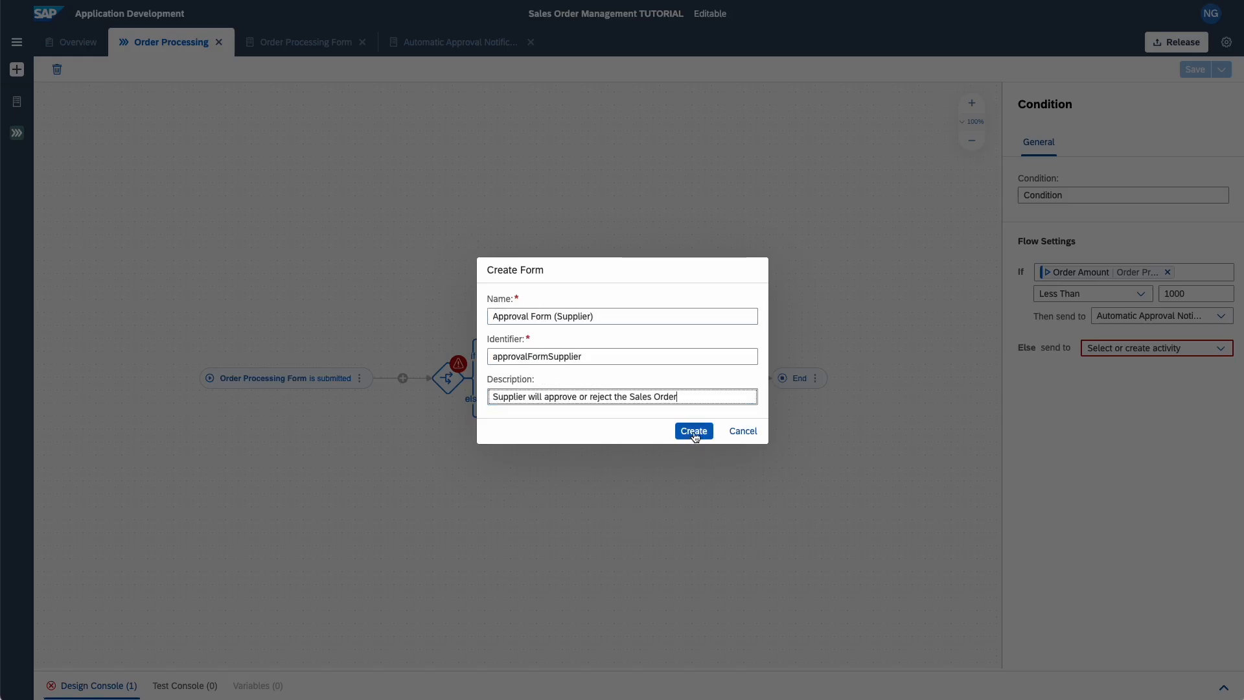
left_click(694, 433)
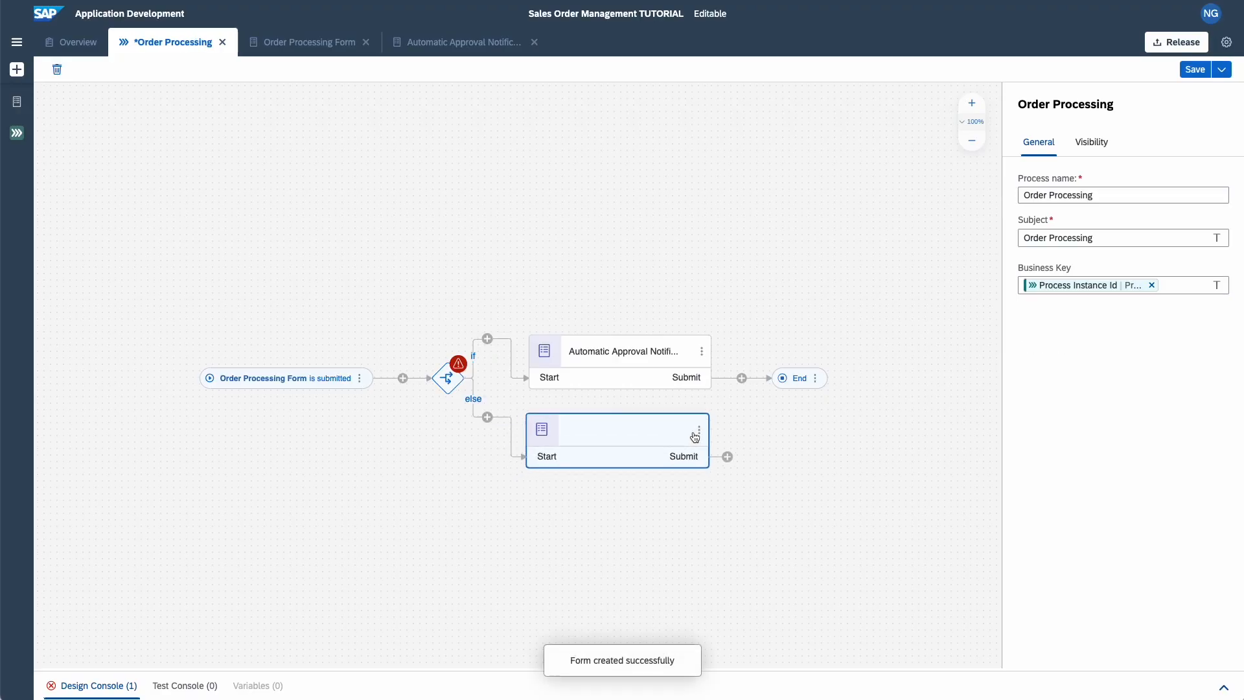
Step: Open the Approval Form (Supplier) for editing and add the headline "Approve Sales Order"
left_click(702, 428)
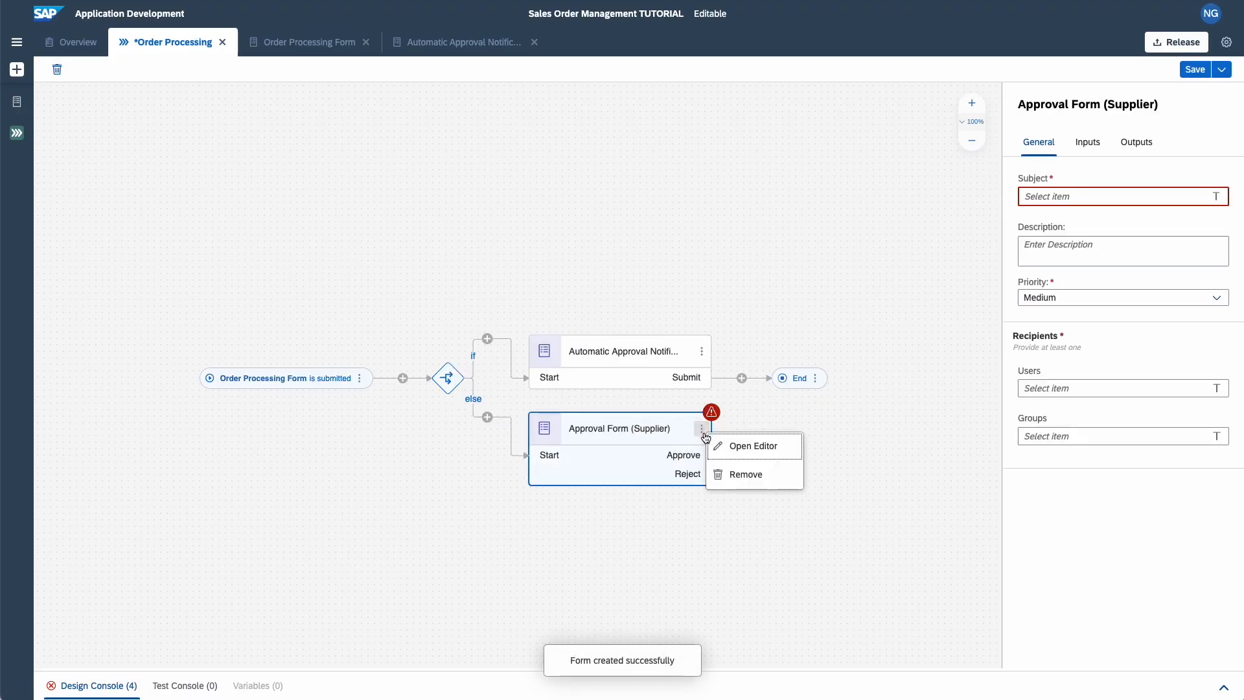
left_click(755, 446)
left_click(90, 162)
type("Approve Sales Order")
Step: Add the headline "Customer has requested for the new order. Please review and confirm whether the requirements can be met or not." and paragraph "Sales Order Details:"
left_click_drag(131, 155, 330, 227)
type("Customer has requested for the new order. Please review and confirm whether the requirements can be met or not.")
left_click_drag(228, 156, 325, 284)
left_click_drag(325, 284, 325, 284)
type("Sales Order Details:")
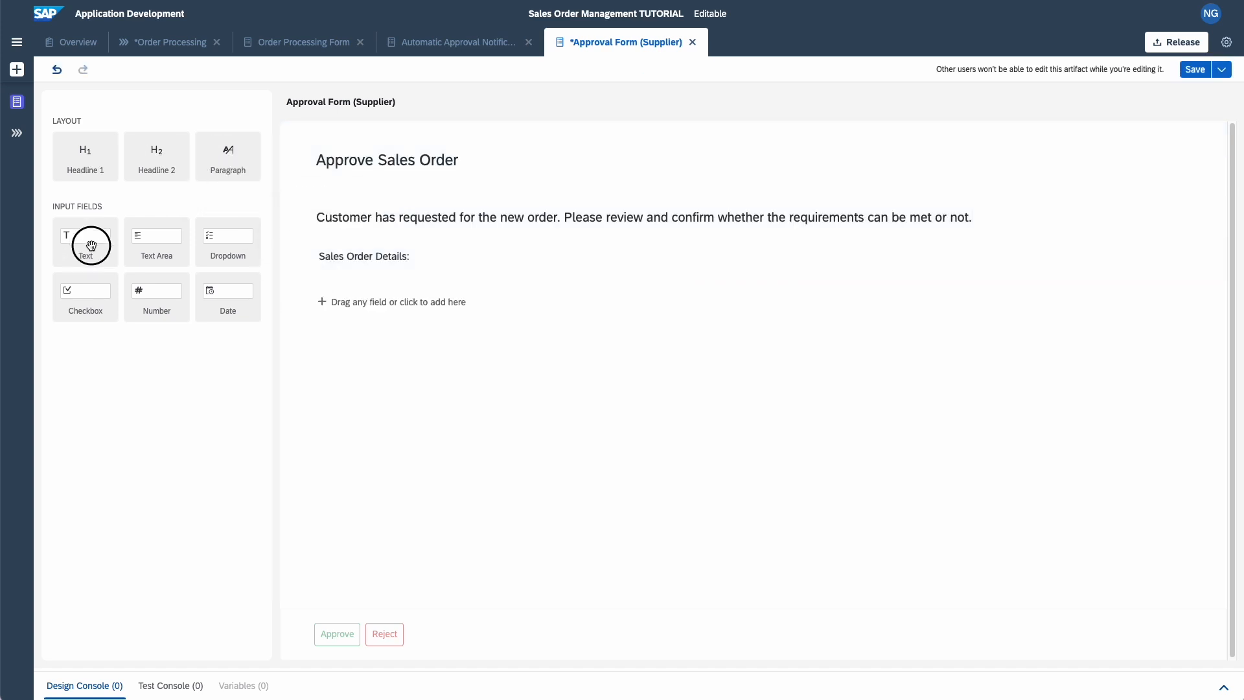
Step: Add two read-only text fields named "Order Number" and "Customer Name" below the Sales Order Details paragraph
left_click_drag(91, 246, 317, 310)
type("Order Number")
left_click(1023, 270)
type("Customer Name")
left_click(1023, 270)
Step: Add read-only text fields "Customer Number" and "Product", a read-only number field "Order Amount" and a read-only date field "Expected Delivery Date"
left_click_drag(90, 252, 316, 408)
type("Customer Number")
left_click(1023, 270)
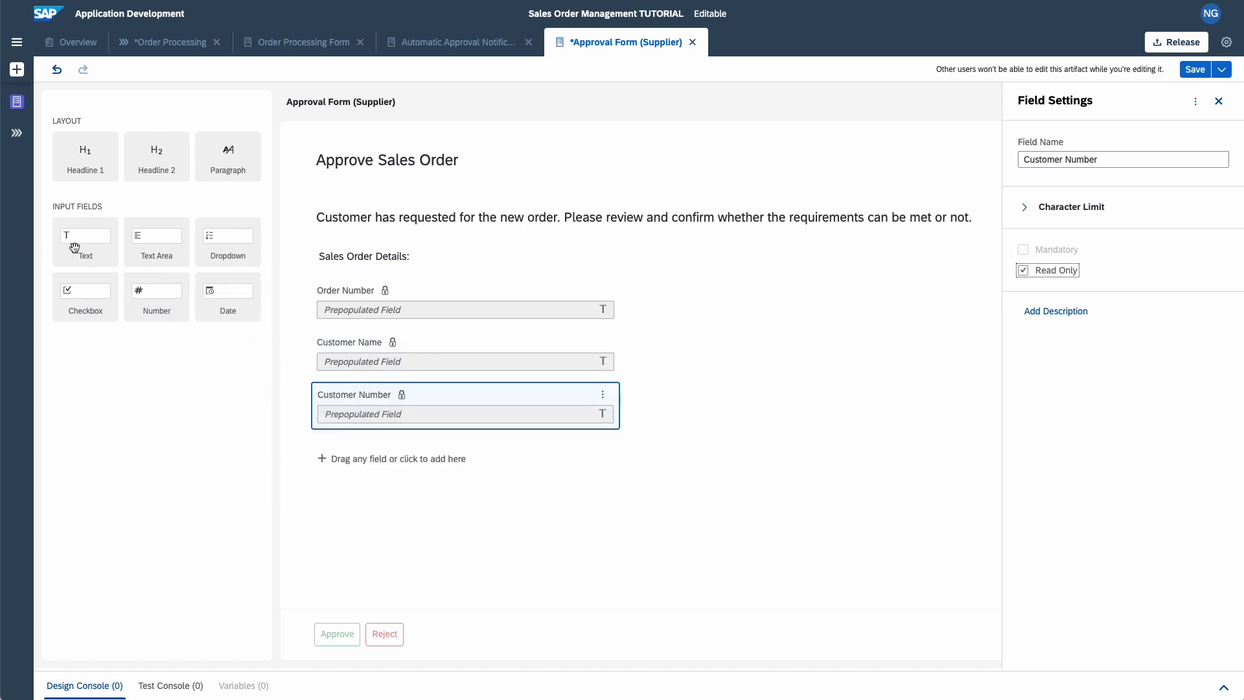
left_click_drag(74, 247, 281, 481)
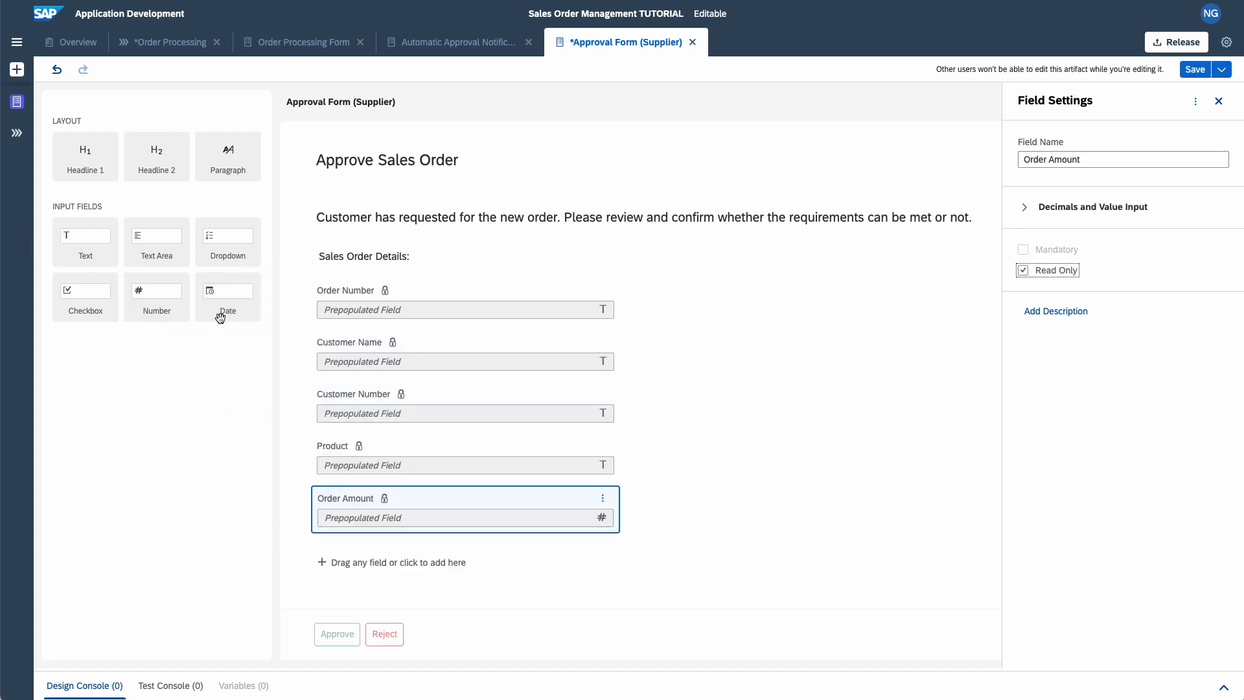
left_click(240, 297)
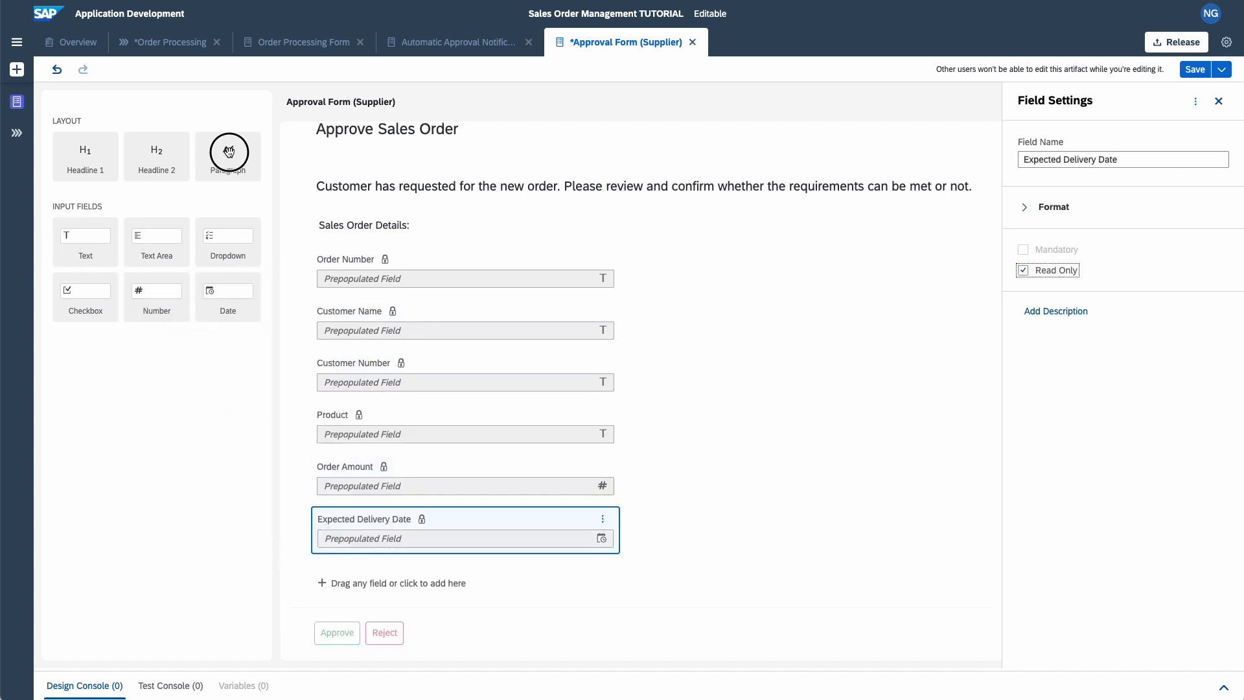
Step: Add the paragraph "Supplier Acknowledgment" and a checkbox beginning "I acknowledge that we have received your purchase order and" below the delivery date
left_click_drag(225, 144, 332, 588)
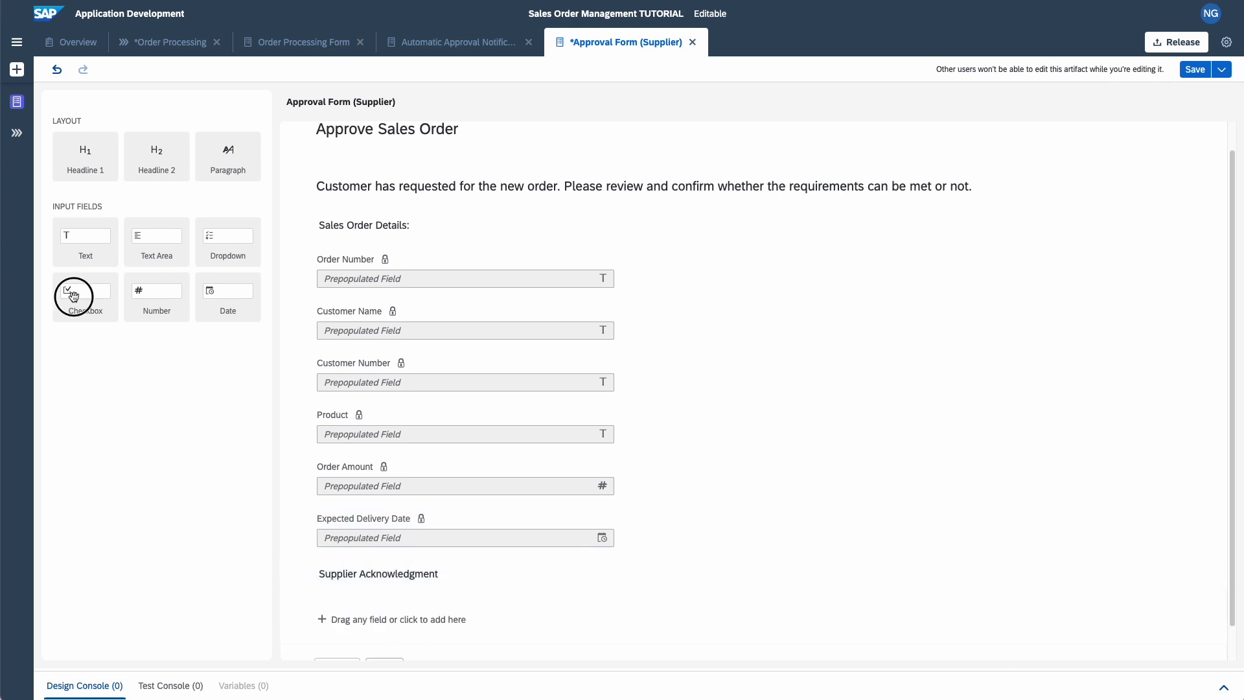
left_click_drag(78, 301, 323, 628)
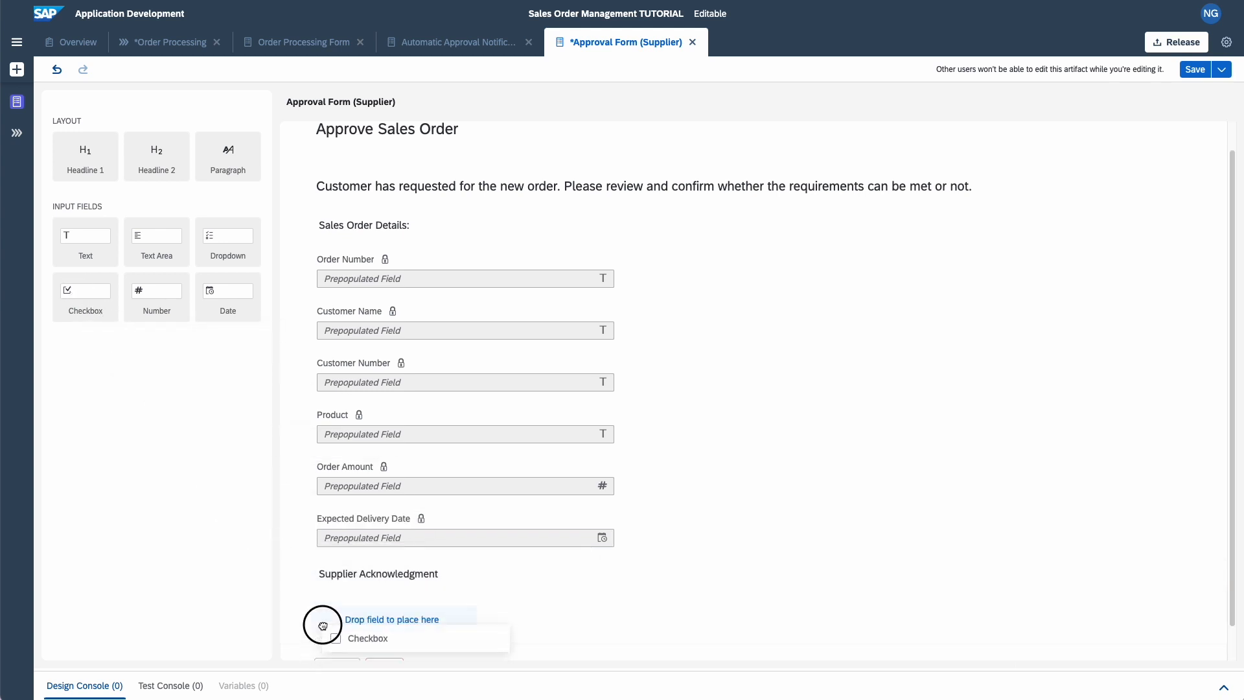
left_click_drag(322, 628, 324, 622)
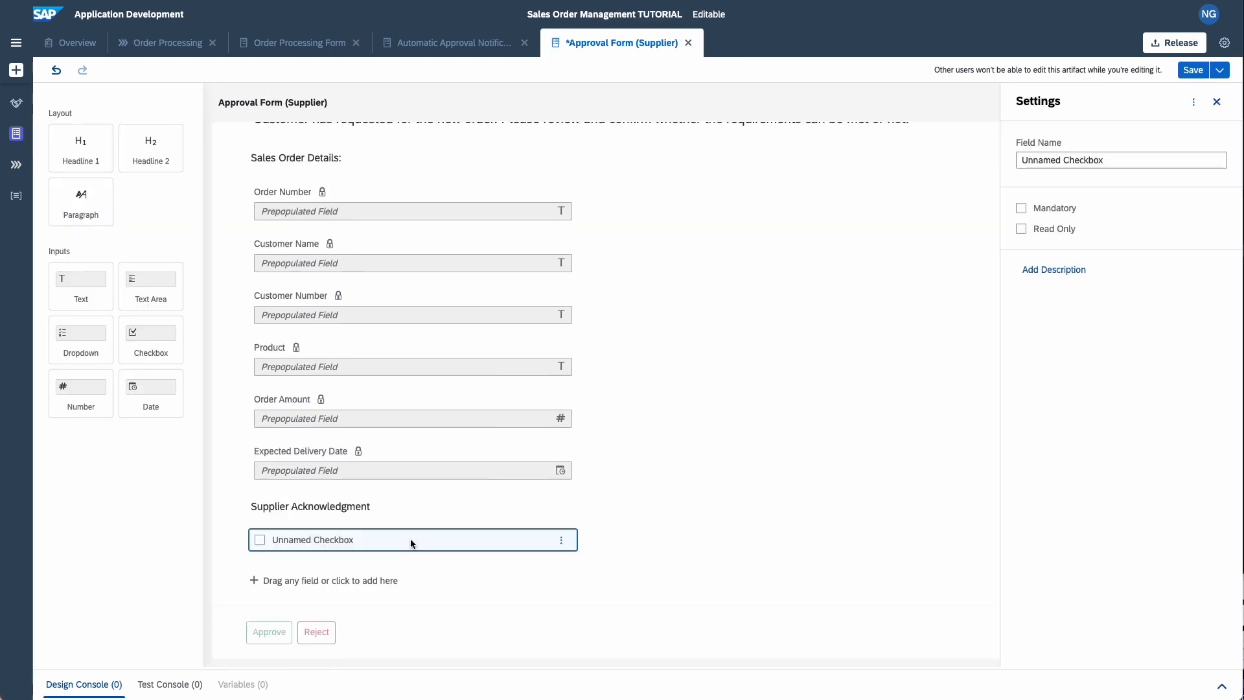
left_click_drag(1154, 160, 1021, 161)
Step: Add a text field named "Message to buyer:" below the acknowledgment checkbox and save the approval form
left_click_drag(98, 305, 110, 335)
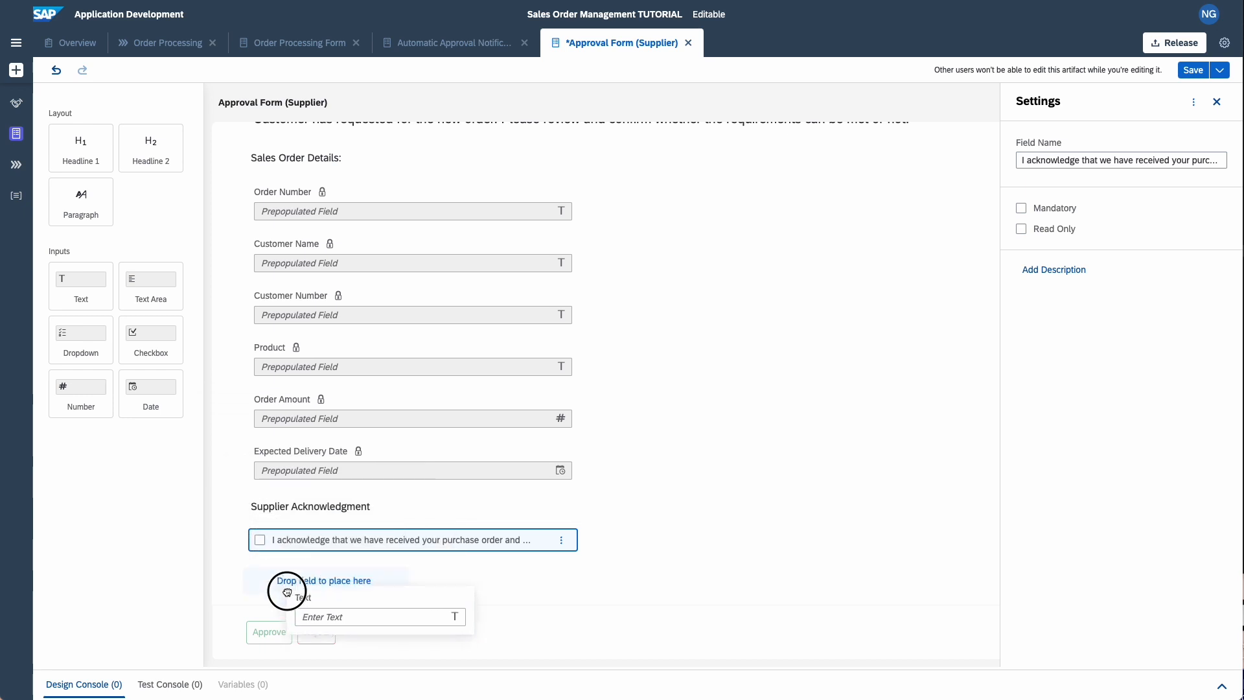
left_click_drag(288, 591, 272, 564)
type("M")
left_click(1095, 207)
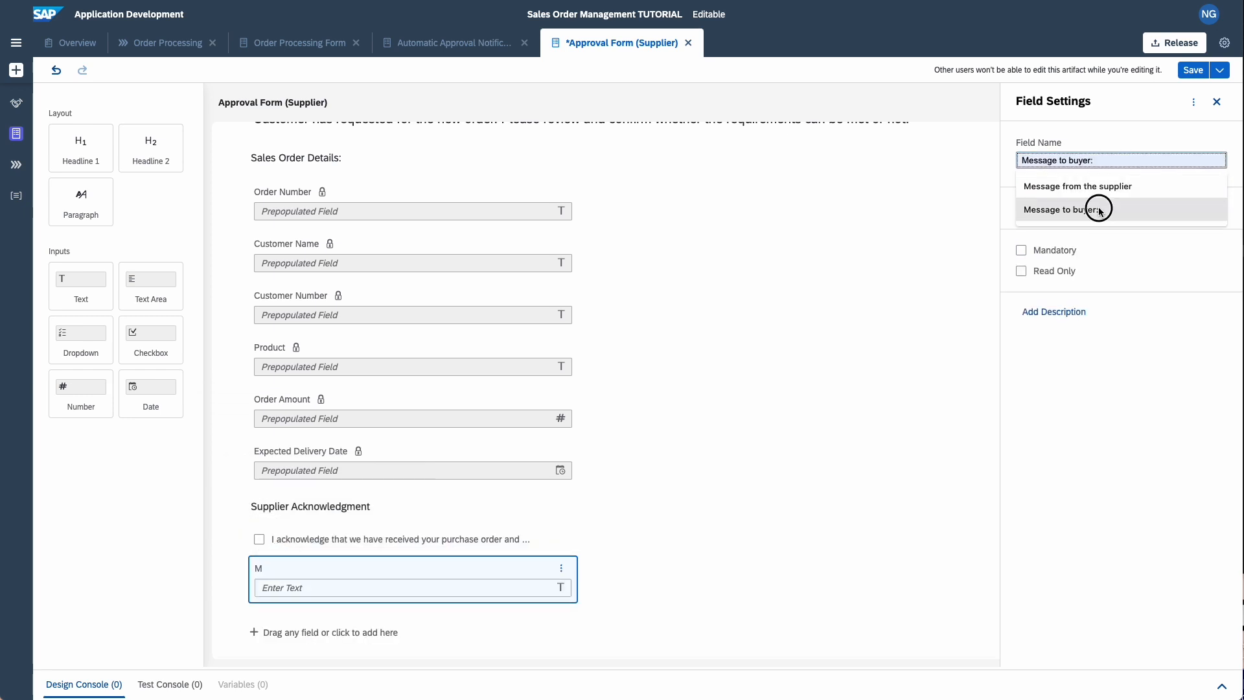
left_click(1197, 72)
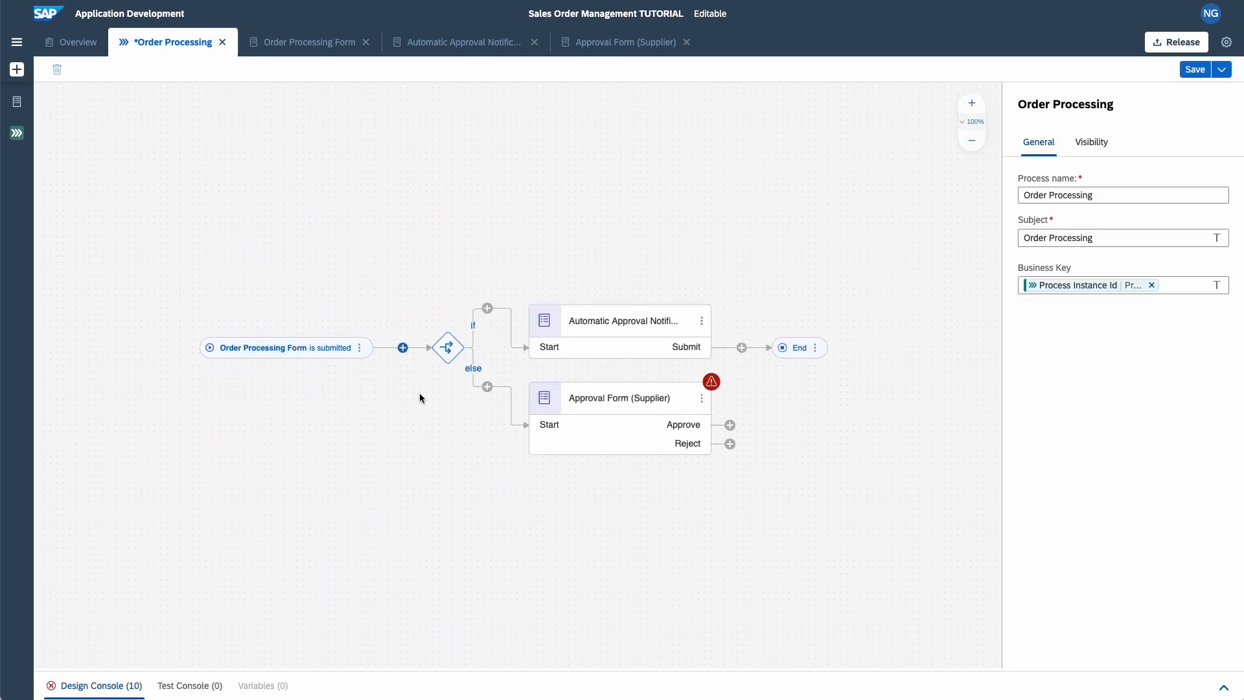
Step: In the Order Processing process, set the supplier approval form's subject to "Review and approve Order" Order Number "from" Customer Name
left_click_drag(799, 480, 661, 469)
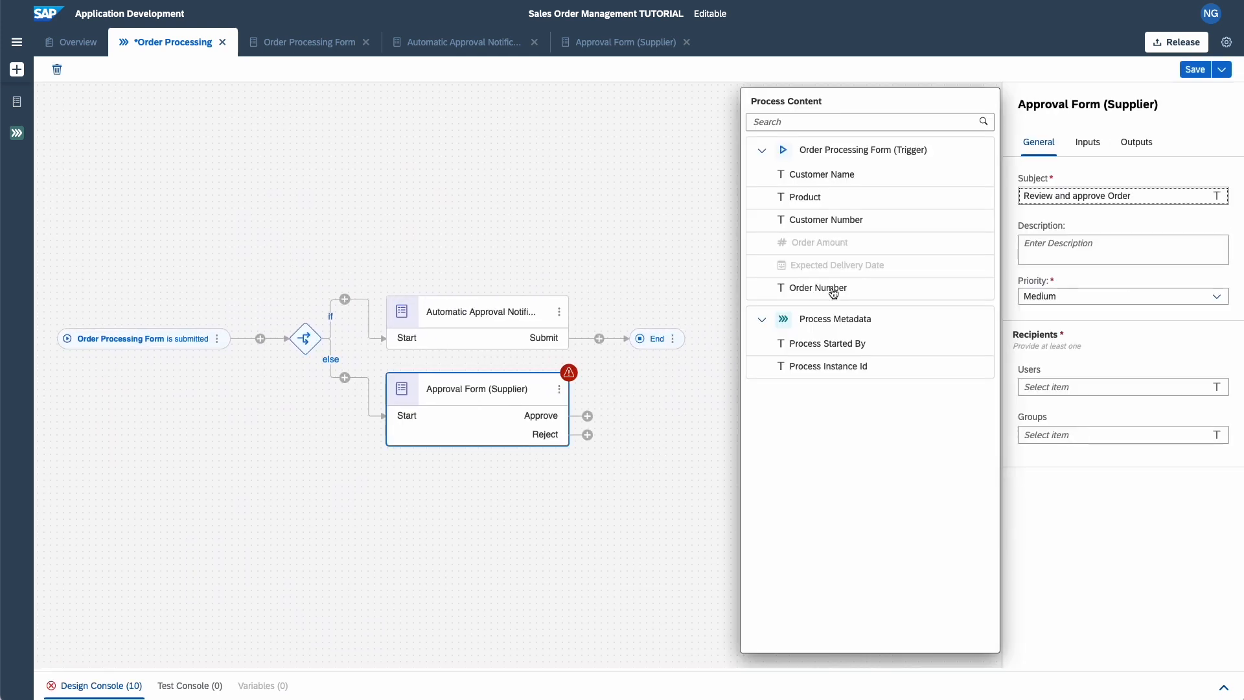
left_click(834, 293)
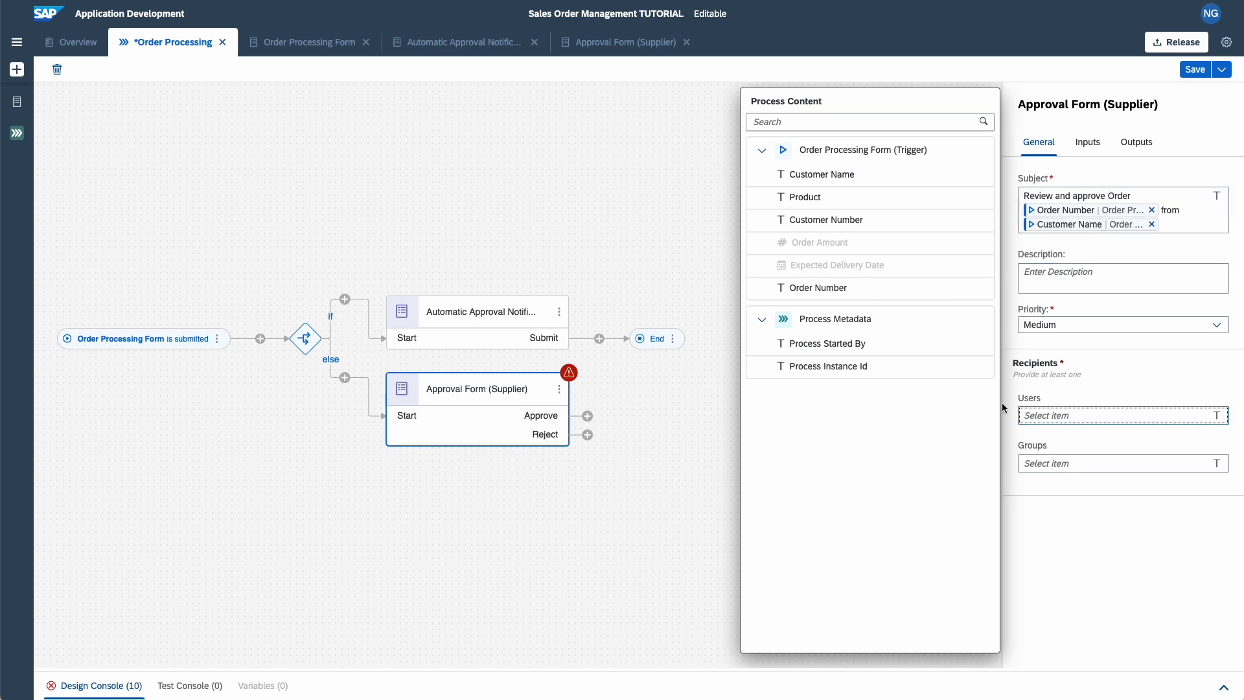
Step: Set Process Started By as the supplier approval form's recipient, map its required inputs to the matching order form fields and save the process
left_click(833, 343)
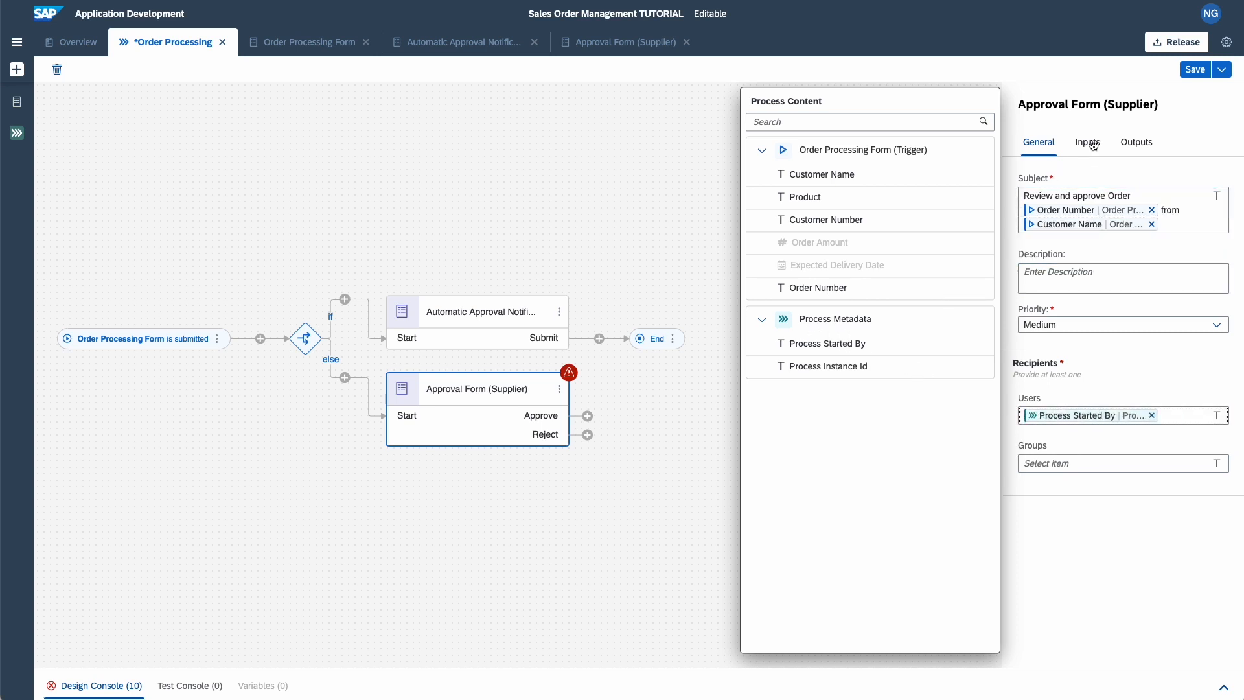
left_click(1093, 143)
left_click(1069, 200)
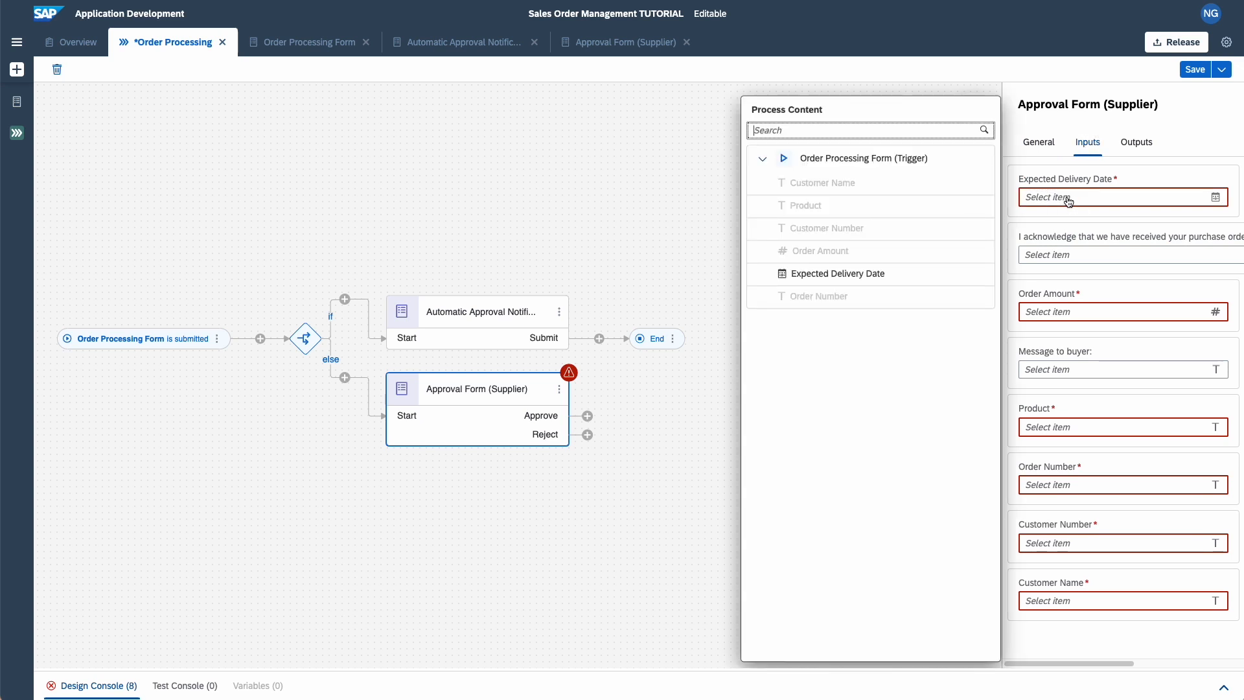
left_click(875, 272)
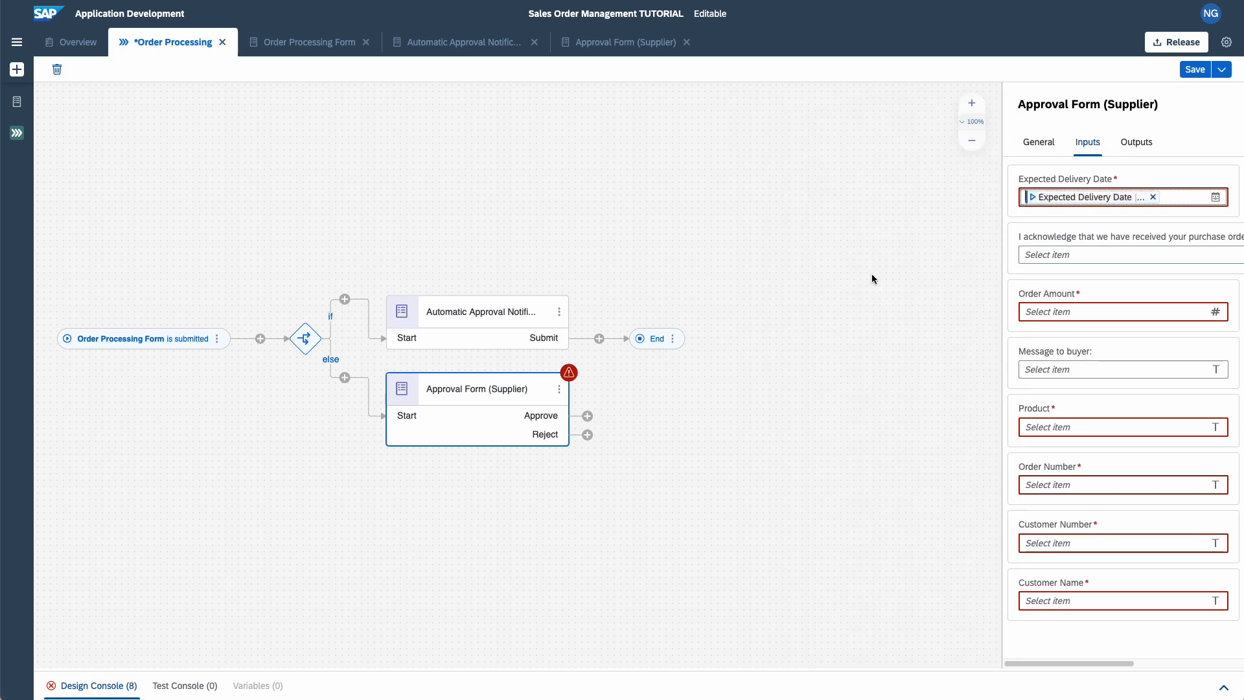
left_click(1191, 72)
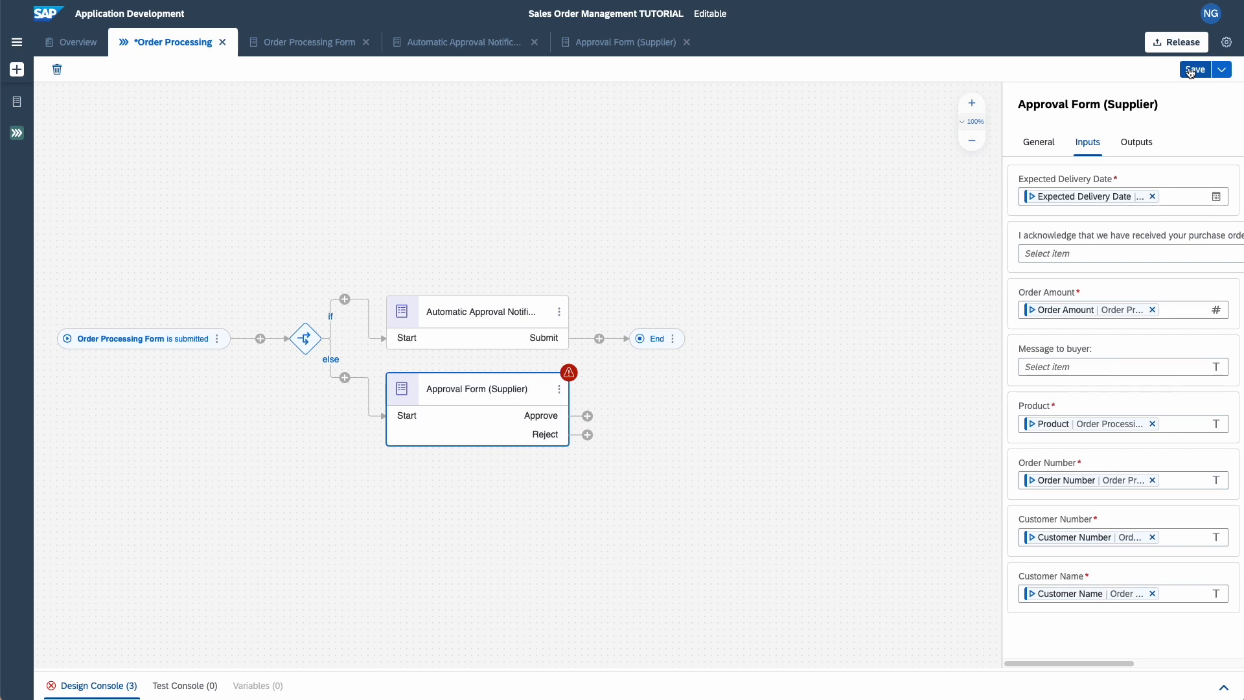
left_click(97, 686)
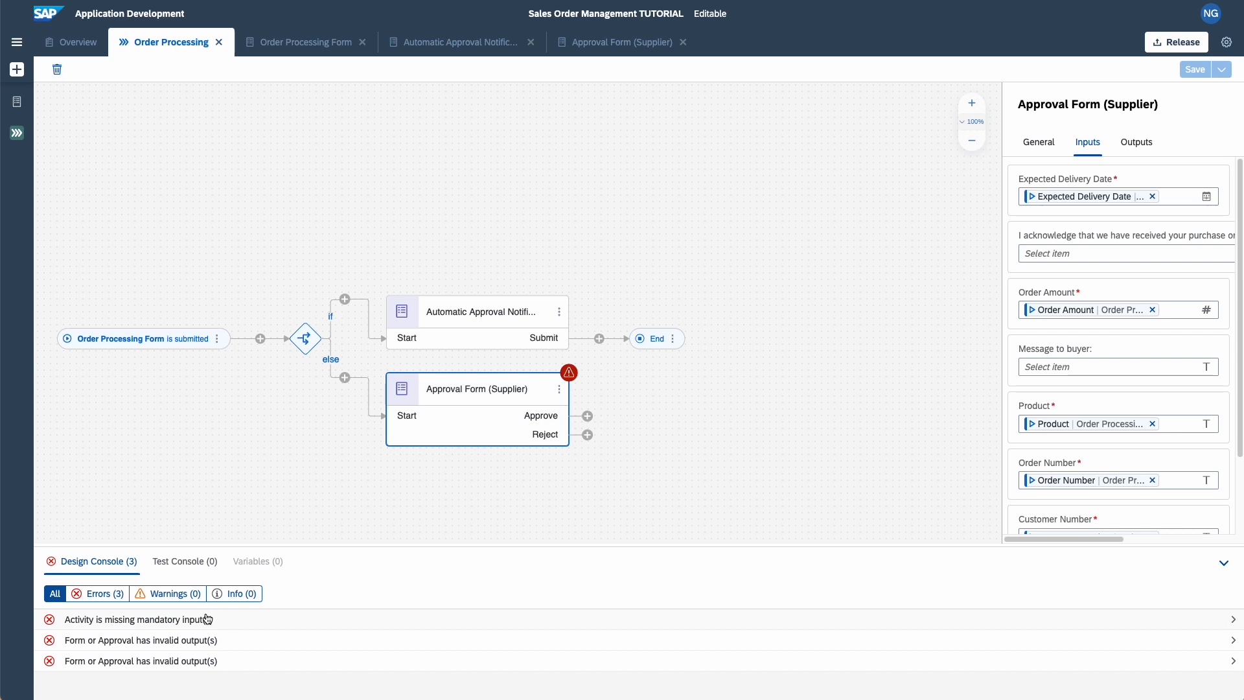
Step: Create a new form named "Sales Order Notification (Approved)" on the Approve branch of the supplier approval form
left_click(588, 416)
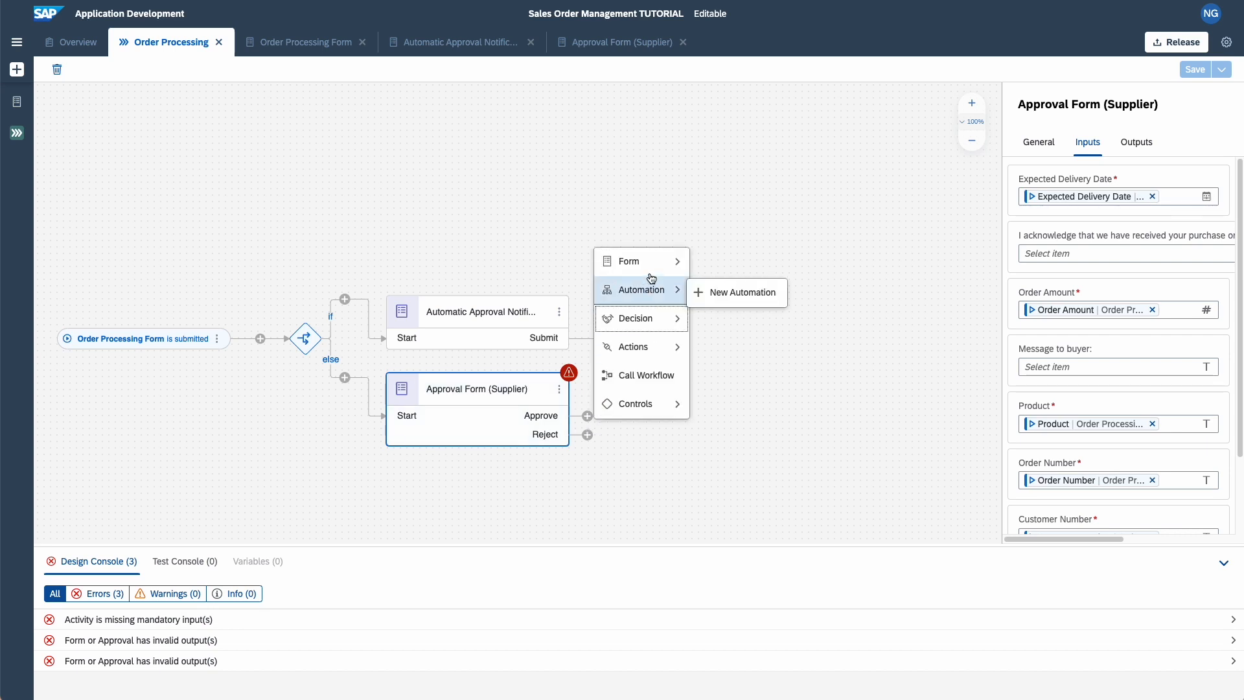
mouse_move(657, 256)
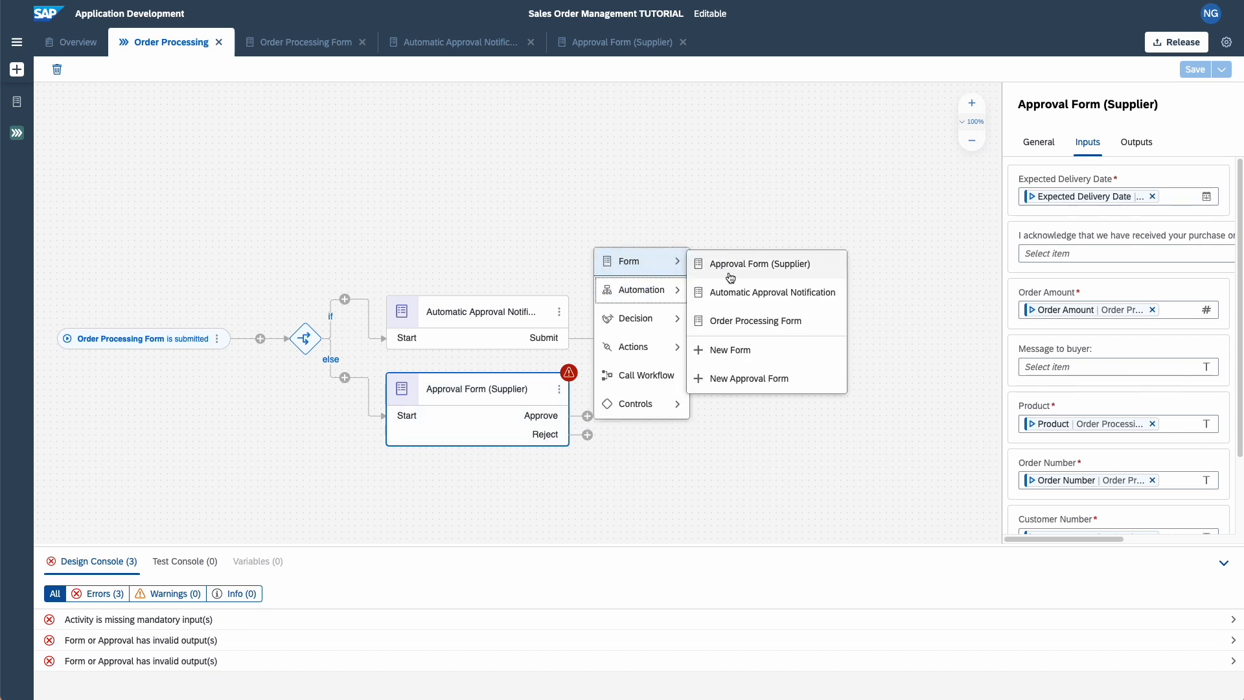
left_click(719, 353)
type("Sales Order")
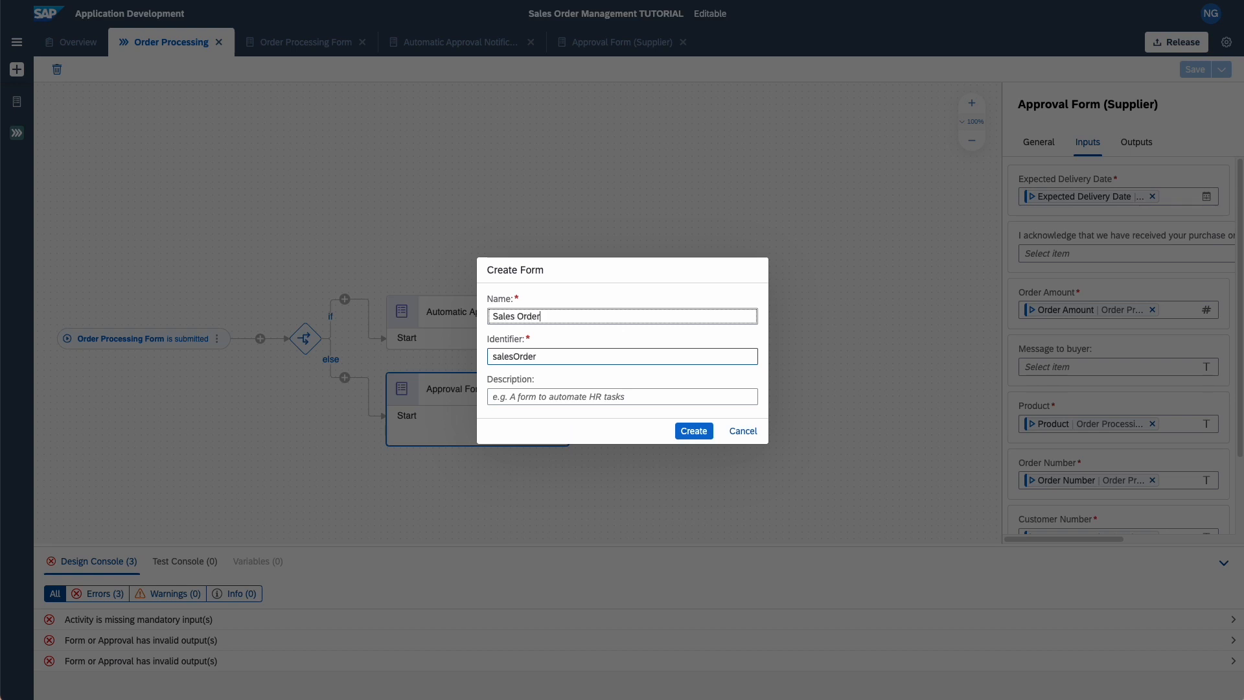
type(" Notification (Approved")
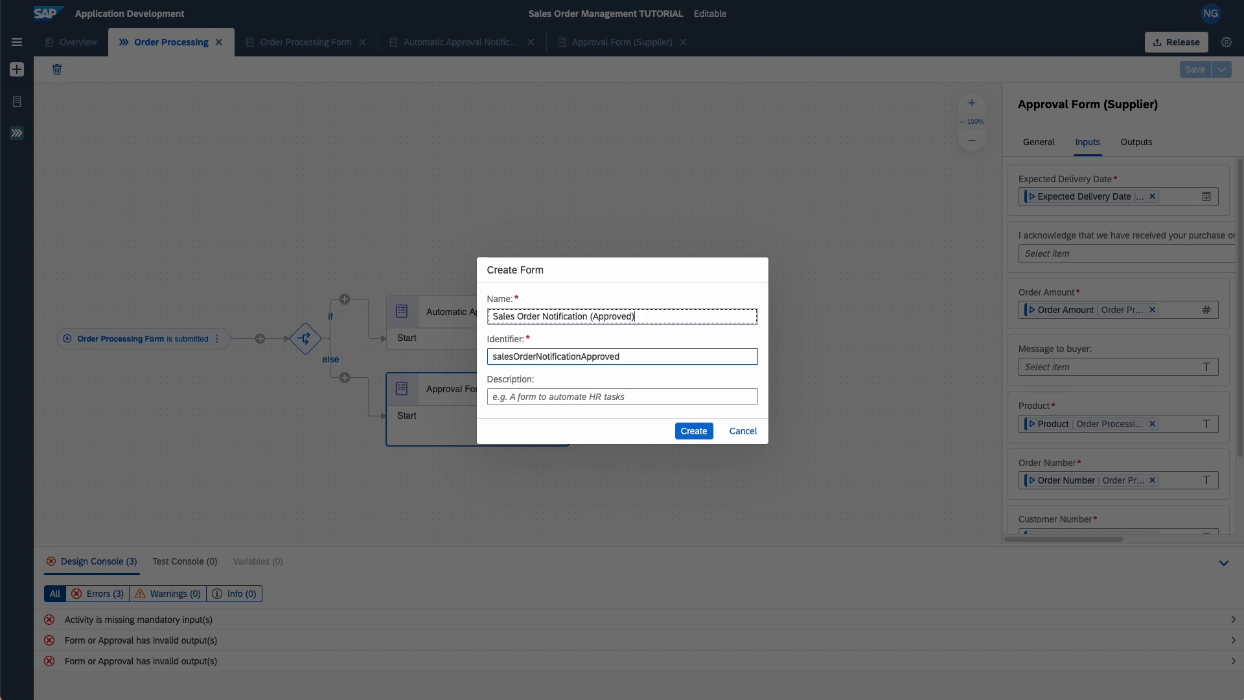
left_click(512, 397)
key("ctrl+v")
left_click(689, 431)
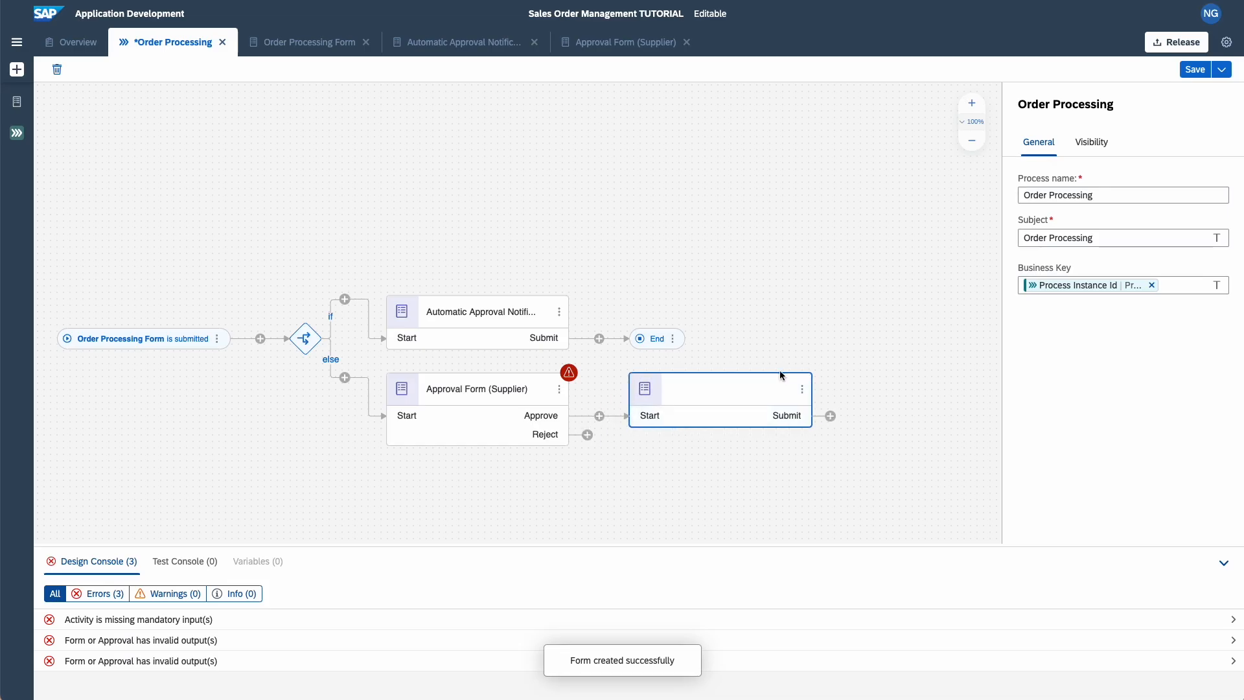
Step: In the approved notification form, add the paragraph "Please press the SUBMIT button, so that the process can be finalized." below the expected delivery date
left_click(804, 389)
left_click(836, 420)
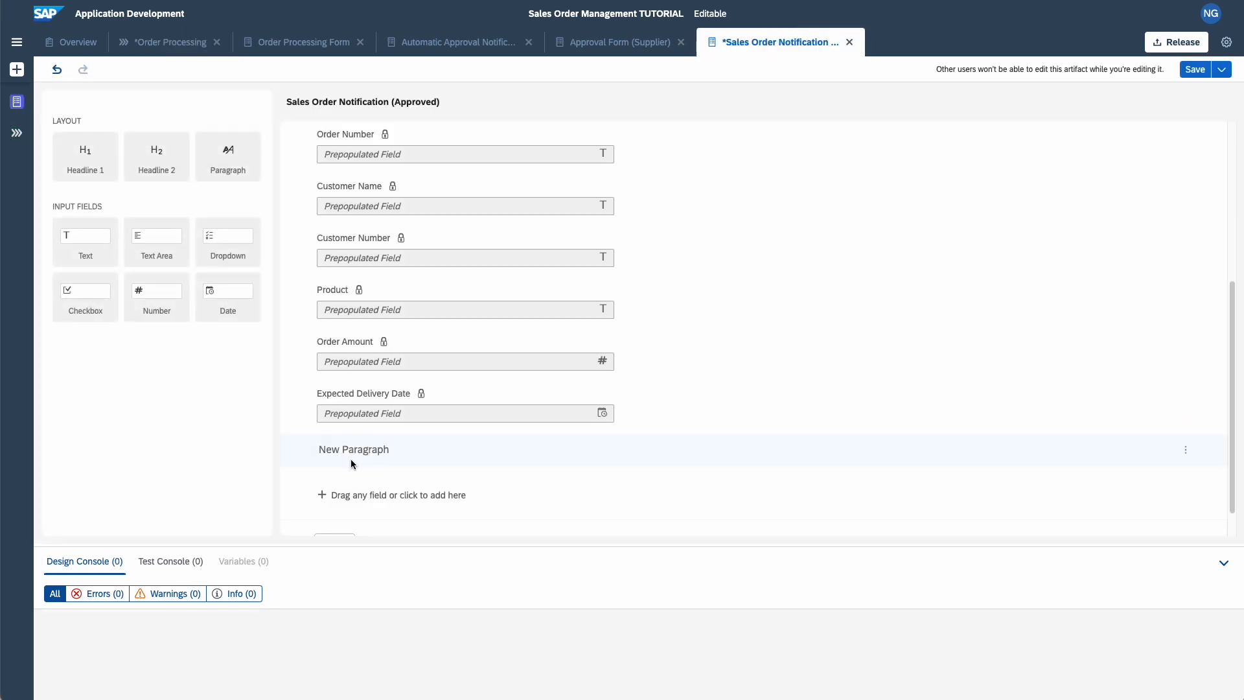
type("Please press the SUBMIT button, so that the process can be finalized.")
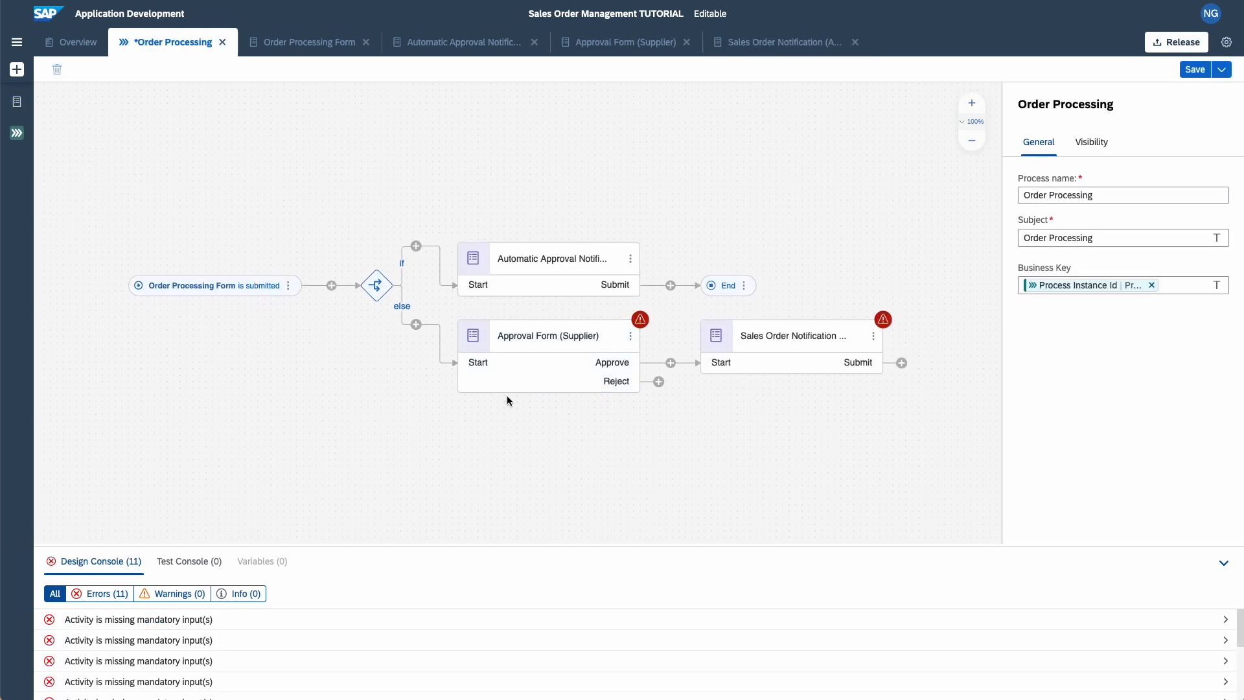
Step: Set the approved notification's subject to "Your Order" Order Number "is confirmed by the supplier" and its recipient to Process Started By
left_click(804, 338)
left_click(1059, 198)
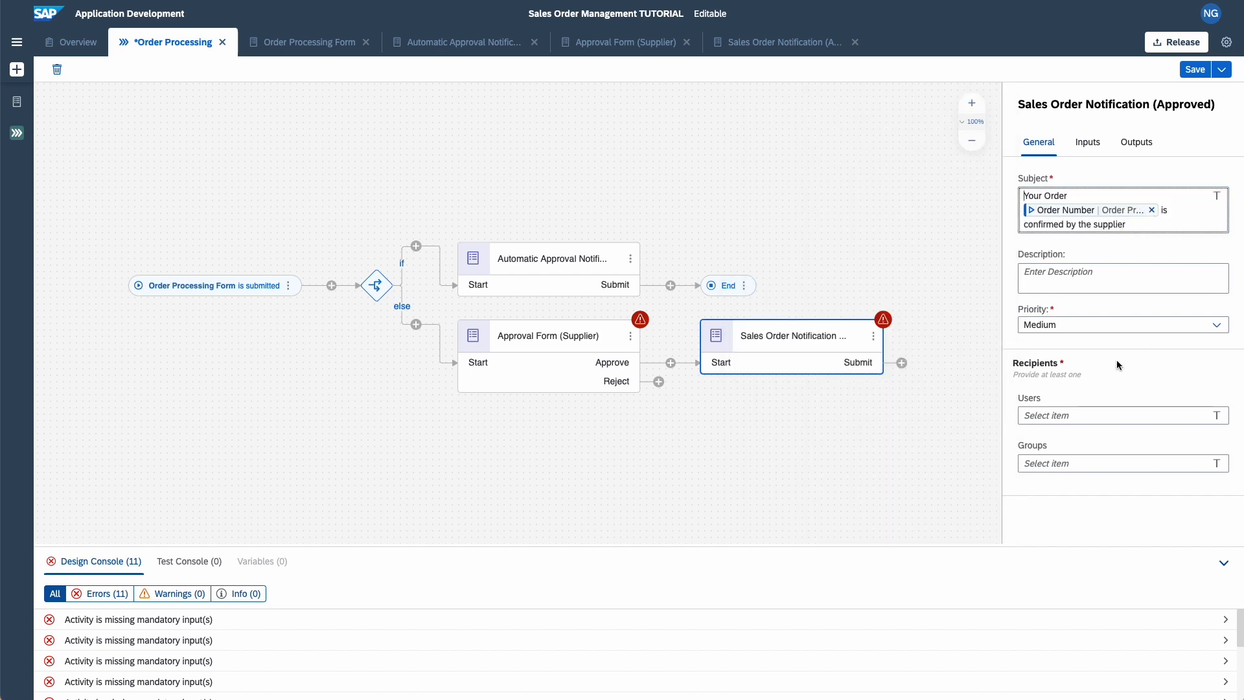
left_click(1067, 415)
left_click(820, 422)
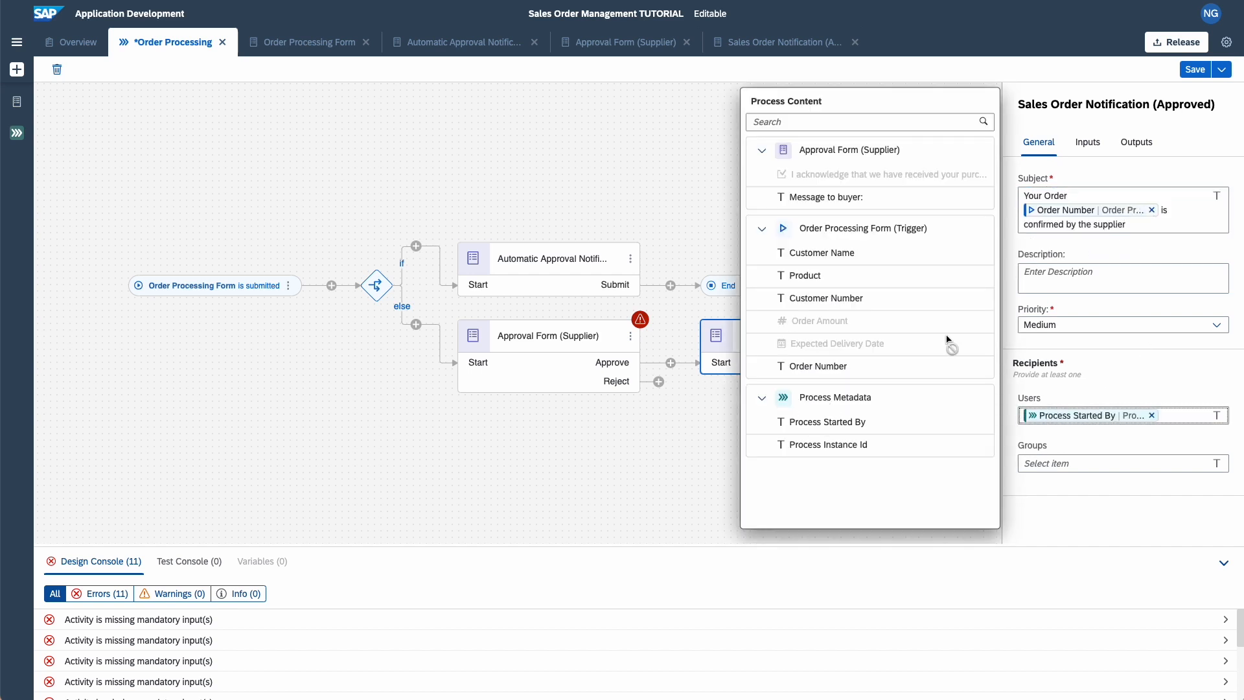
Step: Map the approved notification's supplier message to "Message to buyer:" and its other inputs to the matching order form fields, and save the process
left_click(1101, 145)
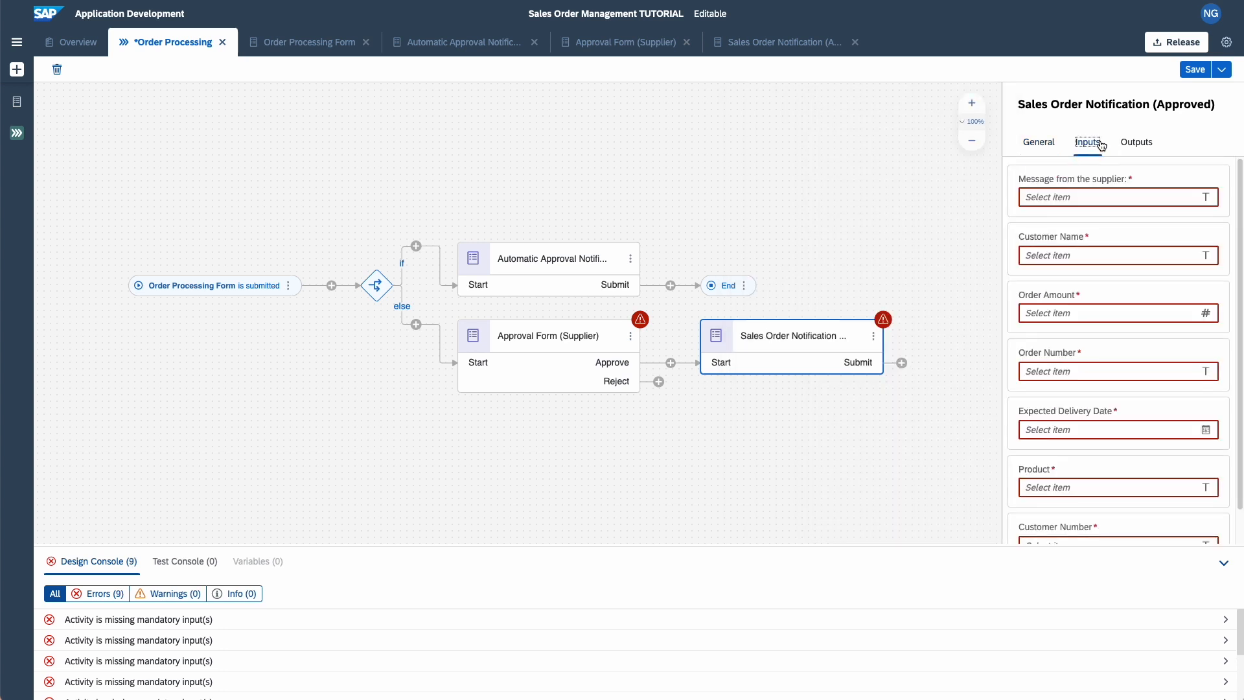
left_click(1071, 199)
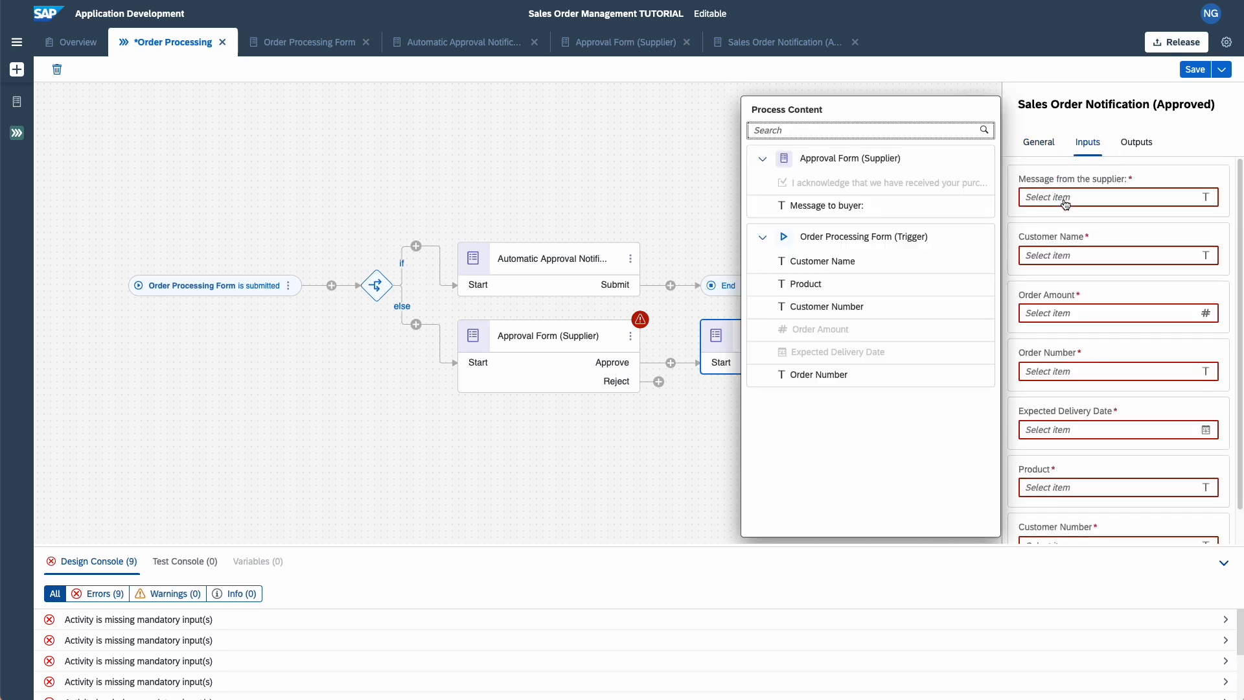
left_click(855, 206)
key("ctrl+s")
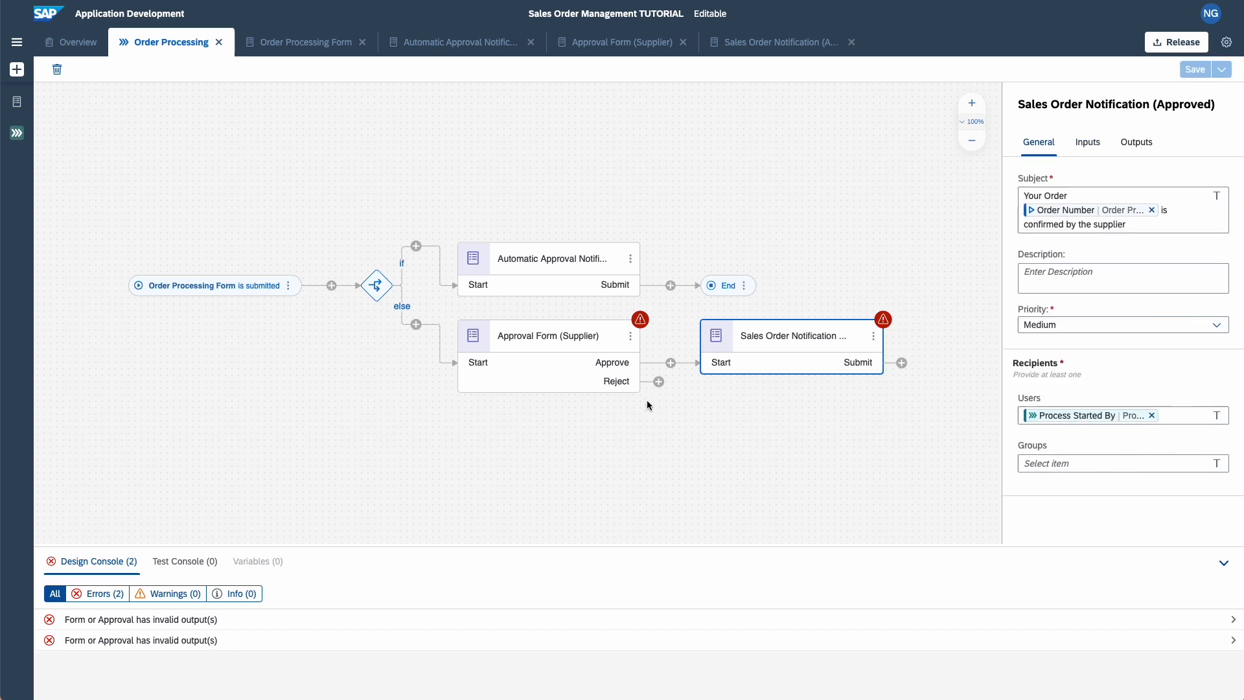
Step: Create a new form named "Sales Order Notification (Rejected)" on the Reject branch of the supplier approval form
left_click(659, 381)
mouse_move(709, 228)
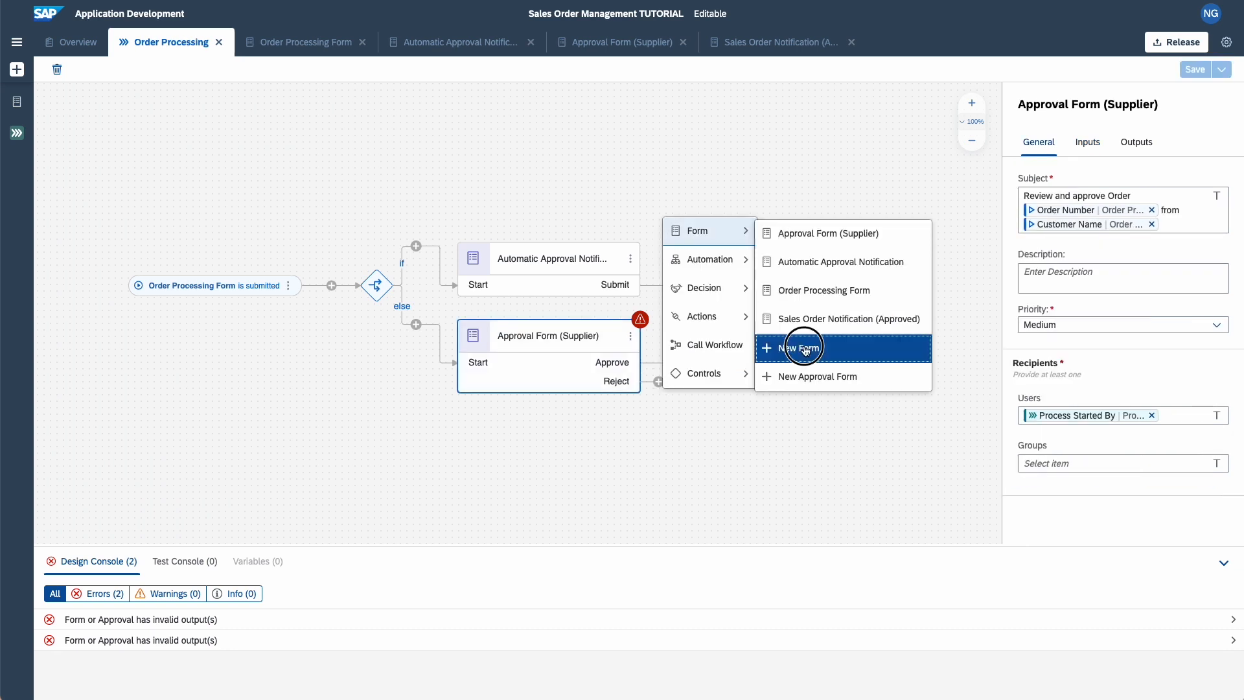
left_click(804, 348)
type("Sales Order Notification (Rejected)")
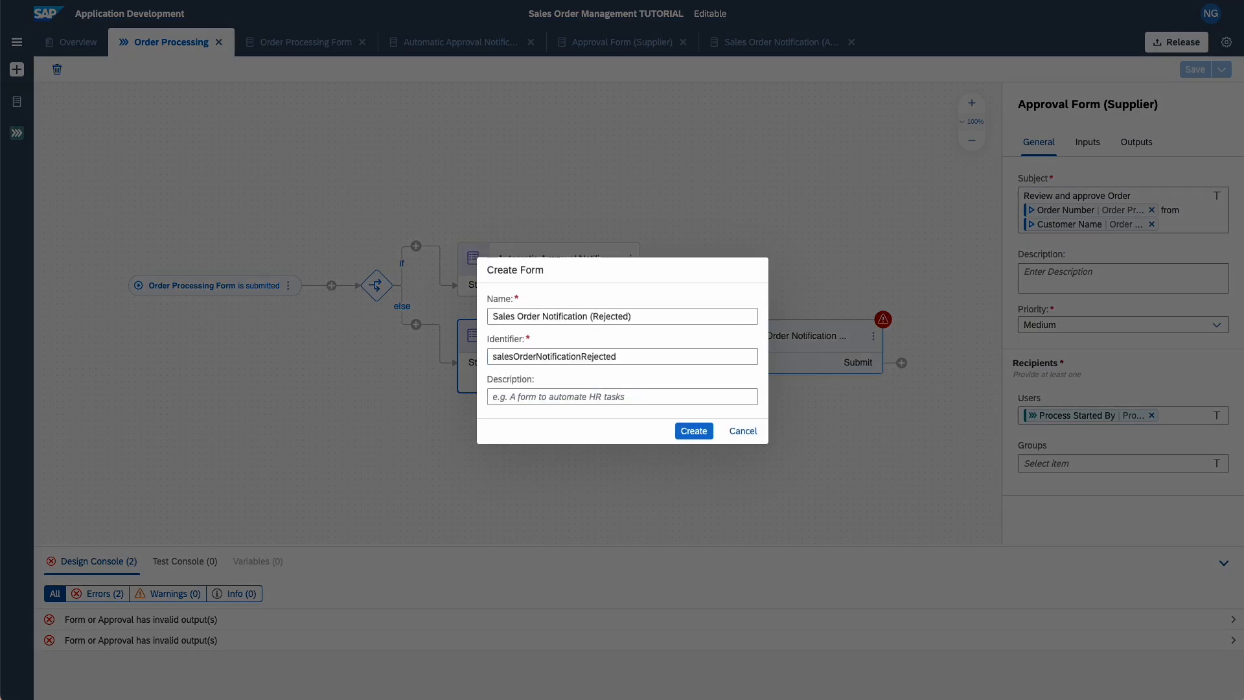
left_click(548, 397)
key("ctrl+v")
left_click(691, 432)
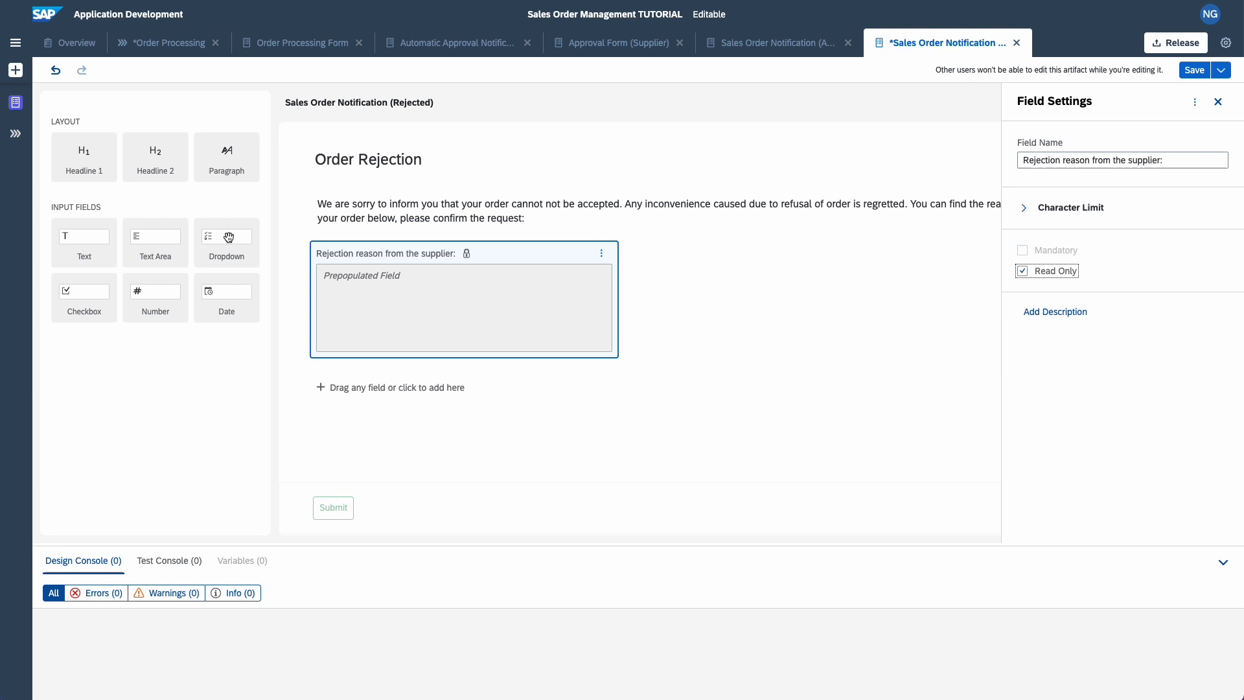
Step: In the rejected notification form, add the paragraph "Your Sales Order details:" and, below the order fields, a read-only date field "Expected Delivery Date"
left_click_drag(227, 169, 363, 399)
type("Your Sales Order details:")
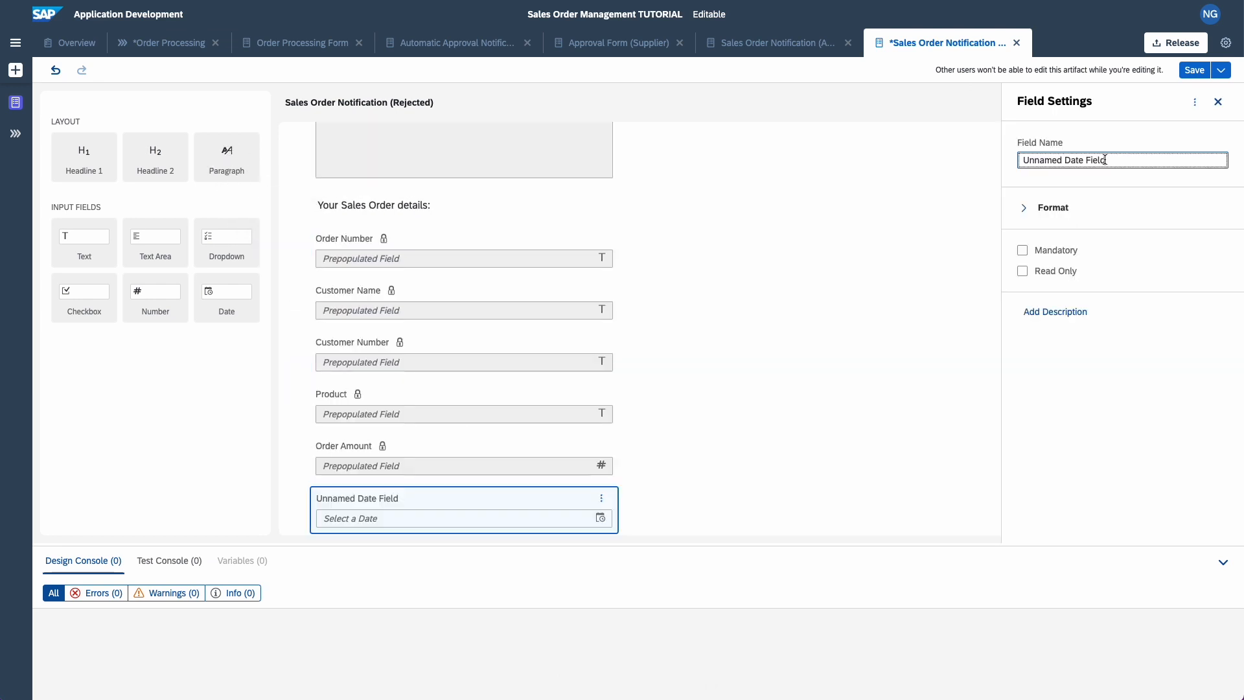
left_click_drag(1109, 160, 1012, 162)
type("Expected Delivery Date")
left_click(1023, 271)
Step: Add the closing paragraph "Please press the SUBMIT button, so that the process can be finalized." to the rejected notification form and save it
left_click_drag(227, 156, 322, 445)
type("Please press the SUBMIT button, so that the process can be finalized.")
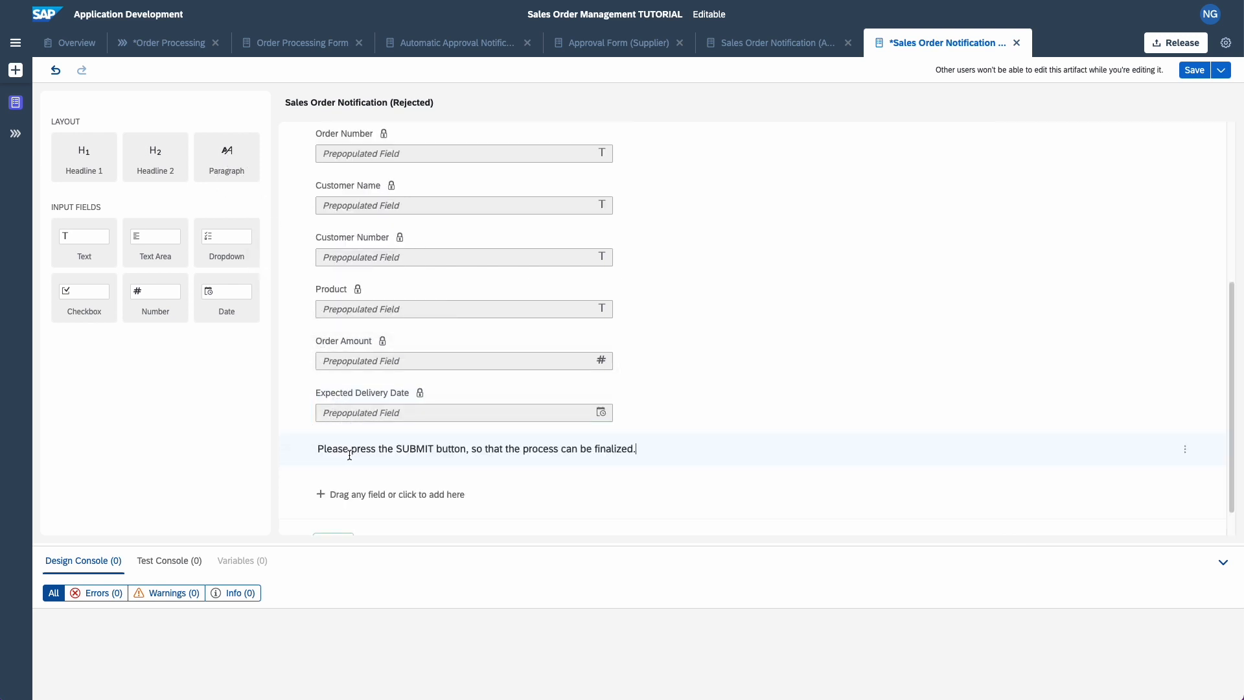
left_click(1190, 72)
Step: In the Order Processing process, set the rejected notification's subject to "Your Order" Order Number "has been rejected by the supplier" and its recipient to Process Started By
left_click(165, 42)
left_click(791, 388)
left_click(1037, 197)
left_click(1063, 416)
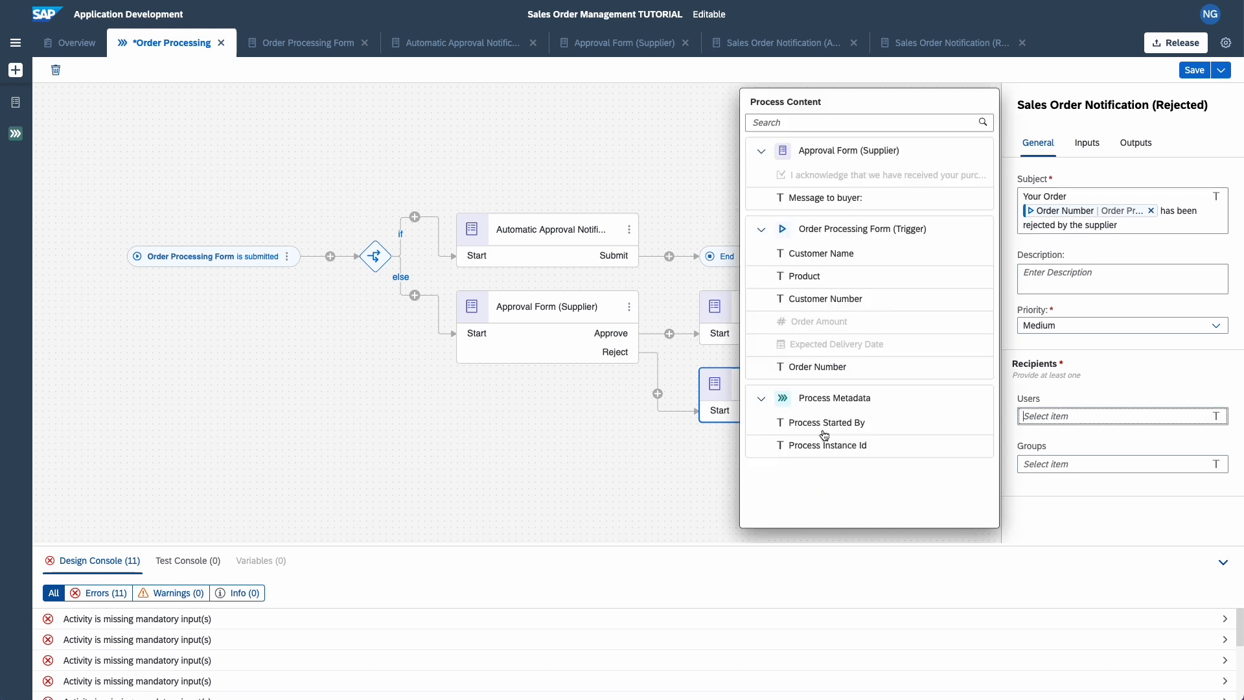
left_click(844, 428)
Step: Map the rejected notification's inputs to the supplier's "Message to buyer:" and the order form fields, including Customer Name, and save the process
left_click(1088, 144)
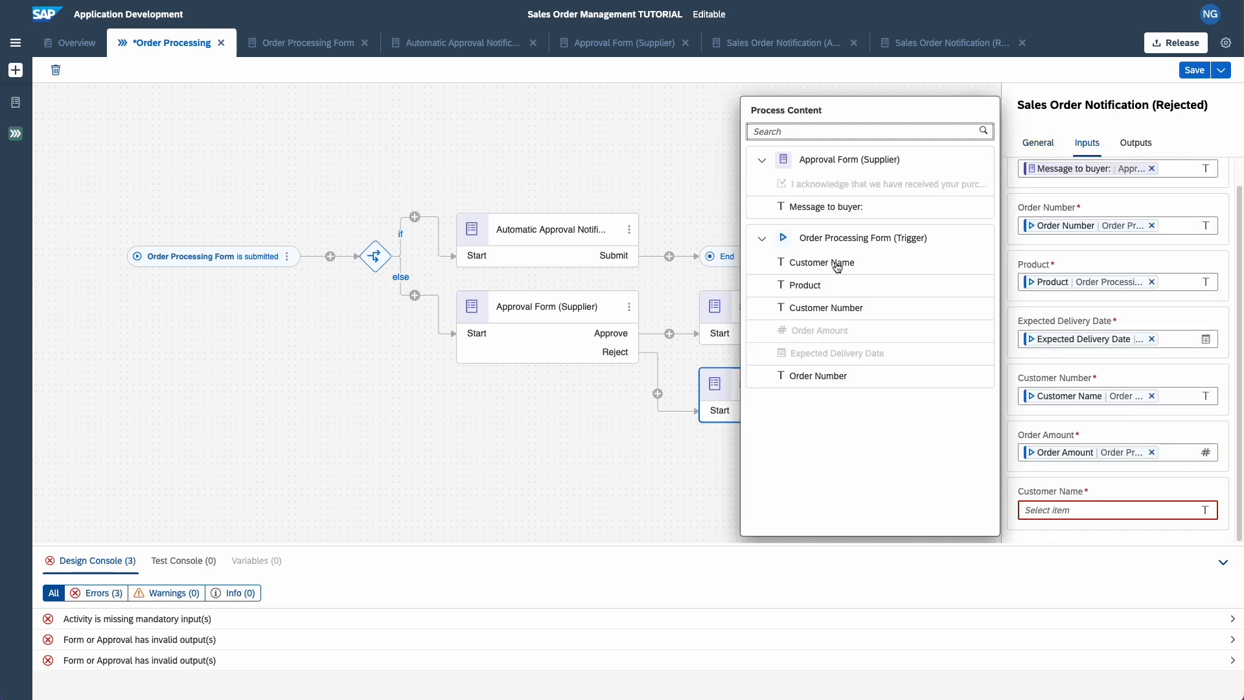
left_click(838, 260)
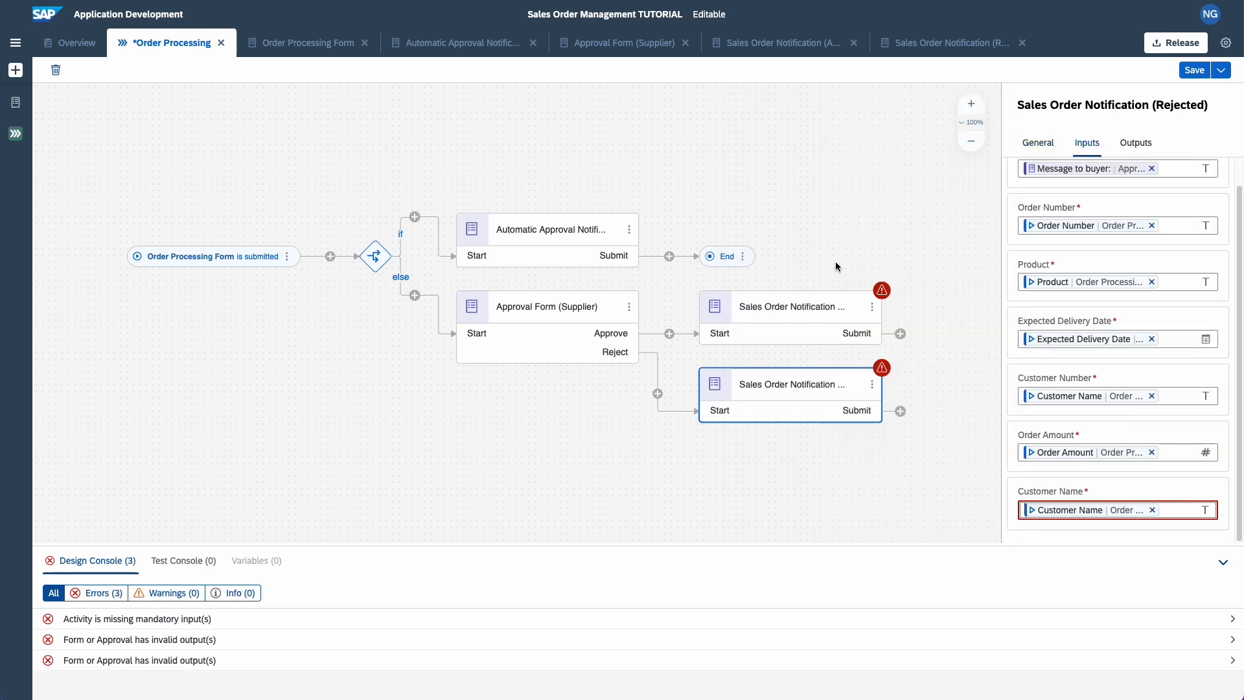
left_click(1192, 71)
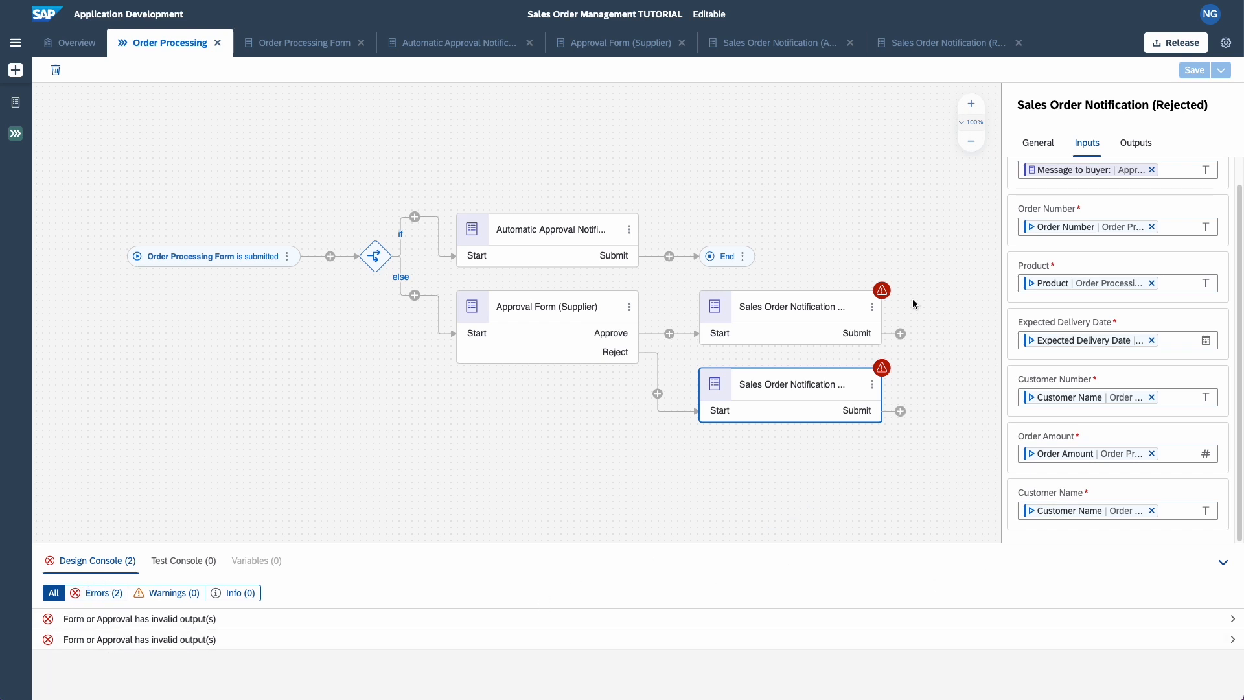
Step: Move the End event beyond the notifications, connect the Submit outputs of the approved and rejected notifications to it, and save the process
left_click_drag(737, 258, 958, 247)
left_click_drag(957, 364, 798, 324)
left_click_drag(813, 232, 925, 242)
left_click_drag(735, 316, 883, 245)
left_click_drag(731, 397, 759, 350)
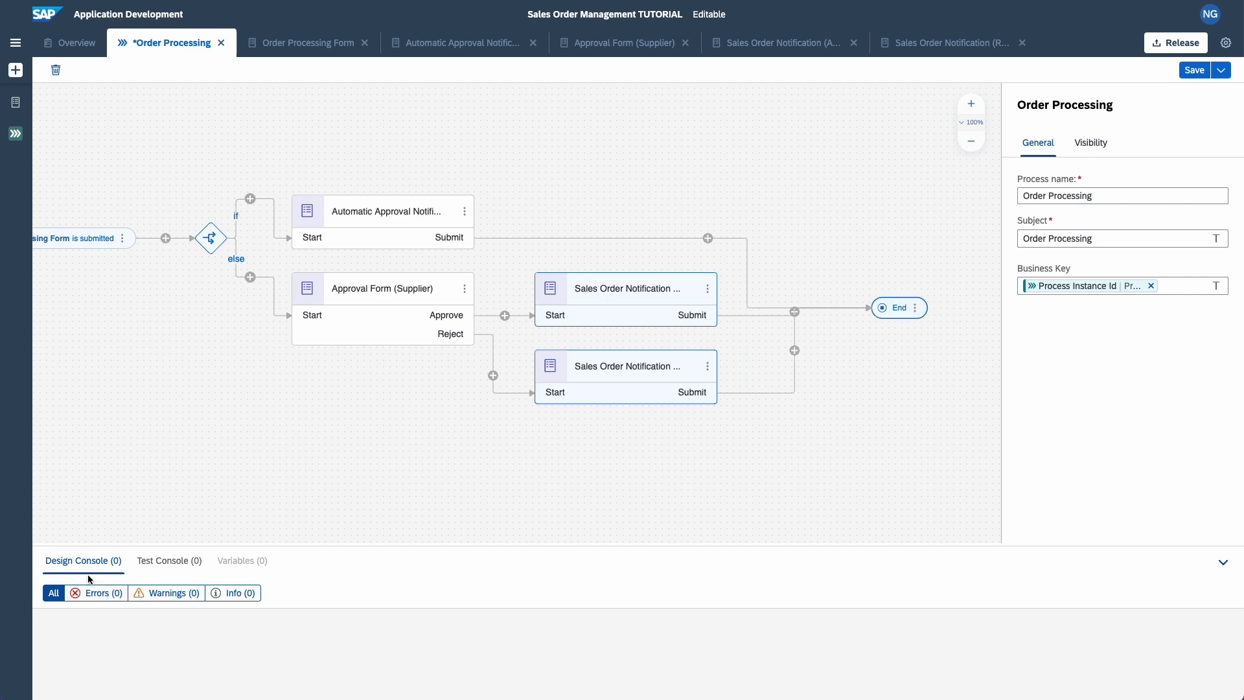
scroll(313, 426, "down", 3)
scroll(313, 426, "up", 2)
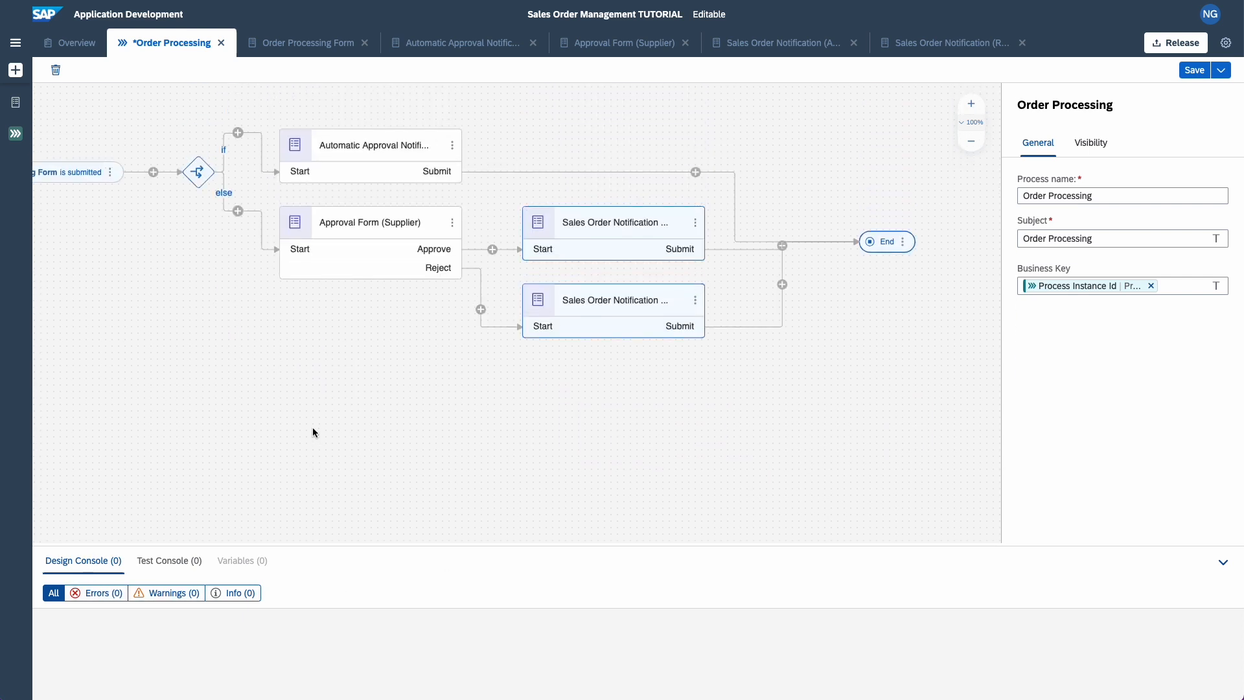
left_click(971, 142)
left_click(971, 144)
left_click_drag(523, 402, 531, 419)
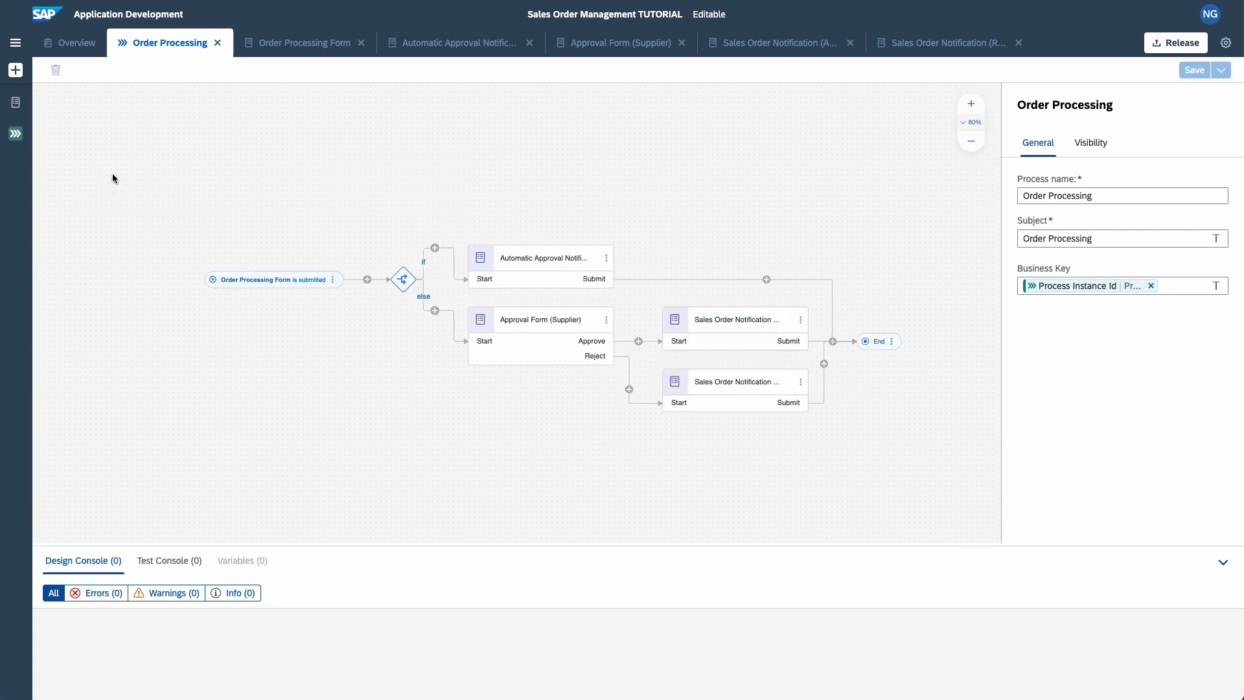